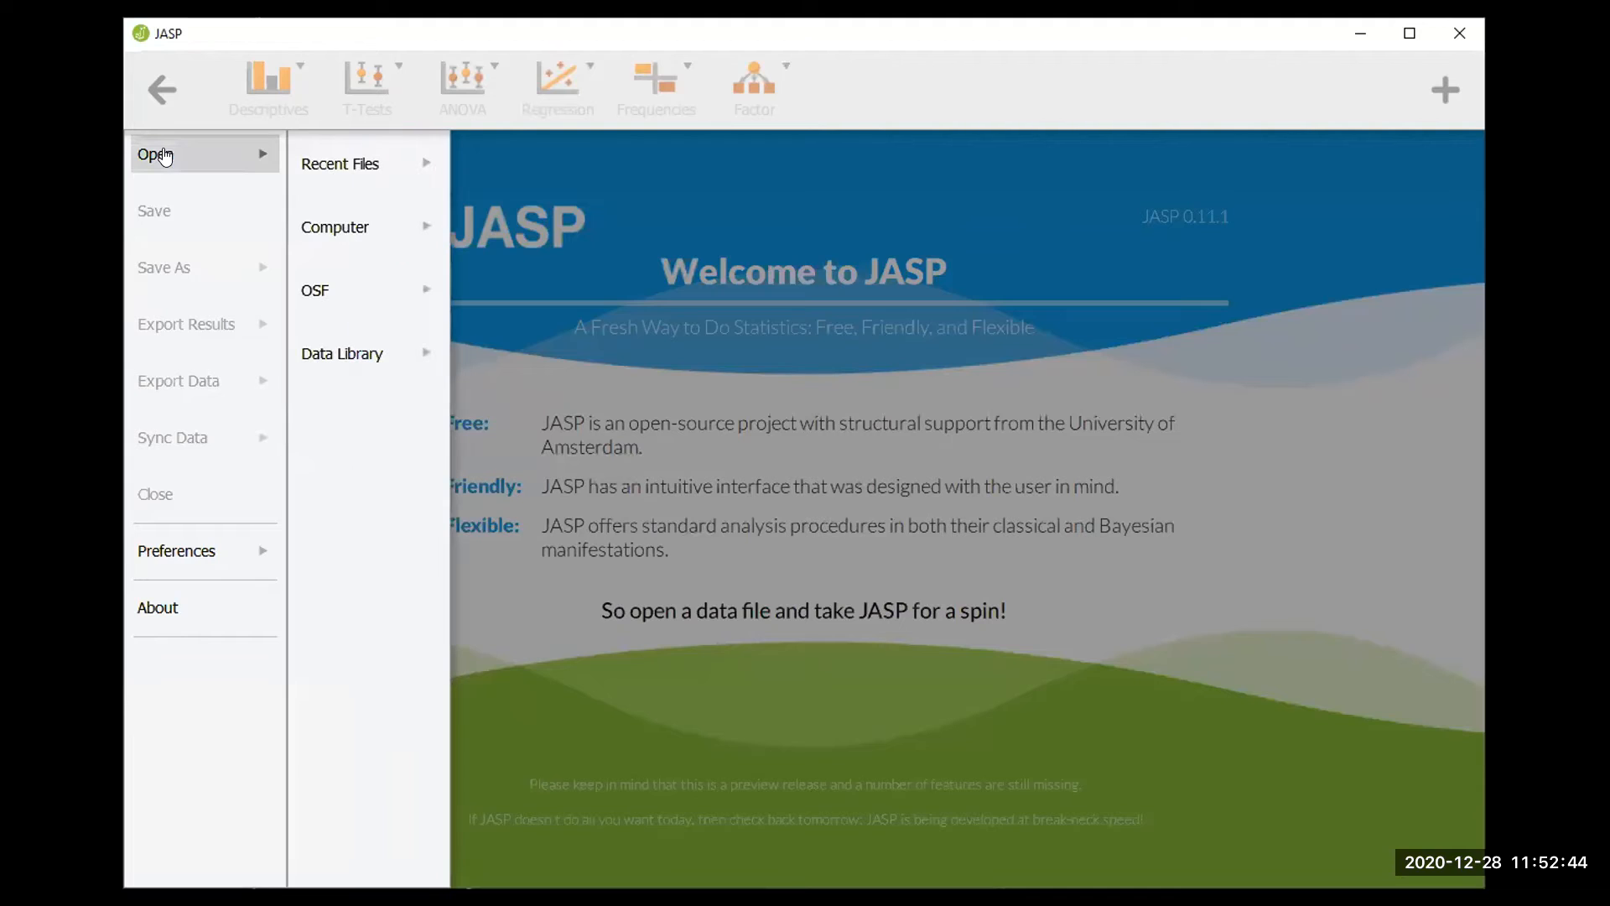
- Open the recent file "Fall 2020 Pandemics data set.csv" and maximize the window
left_click(348, 156)
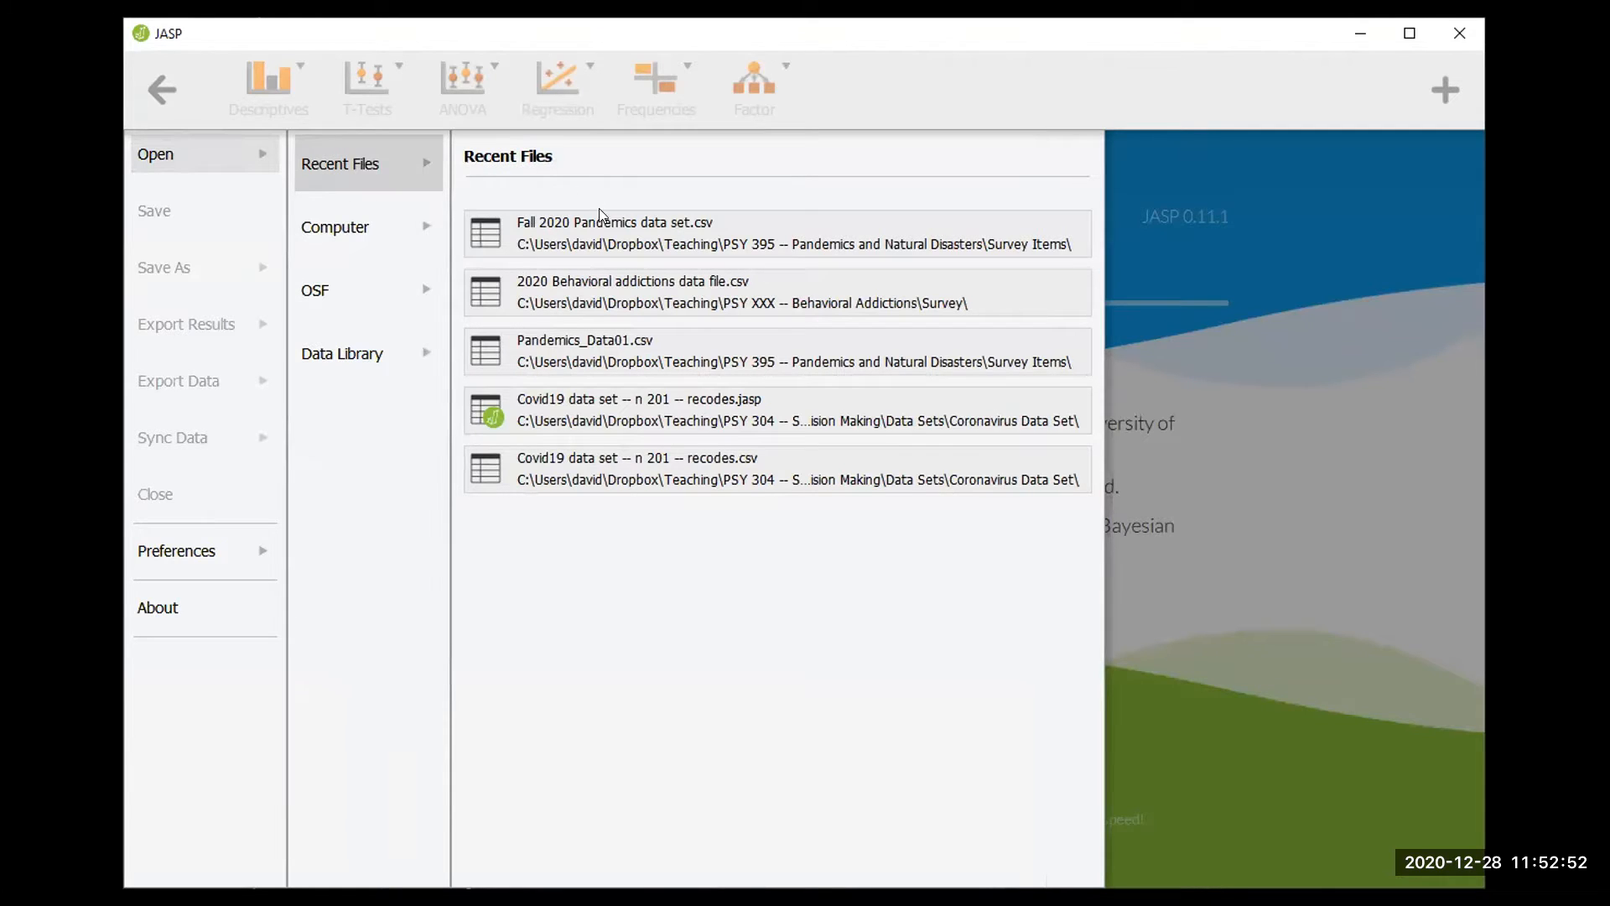
left_click(631, 239)
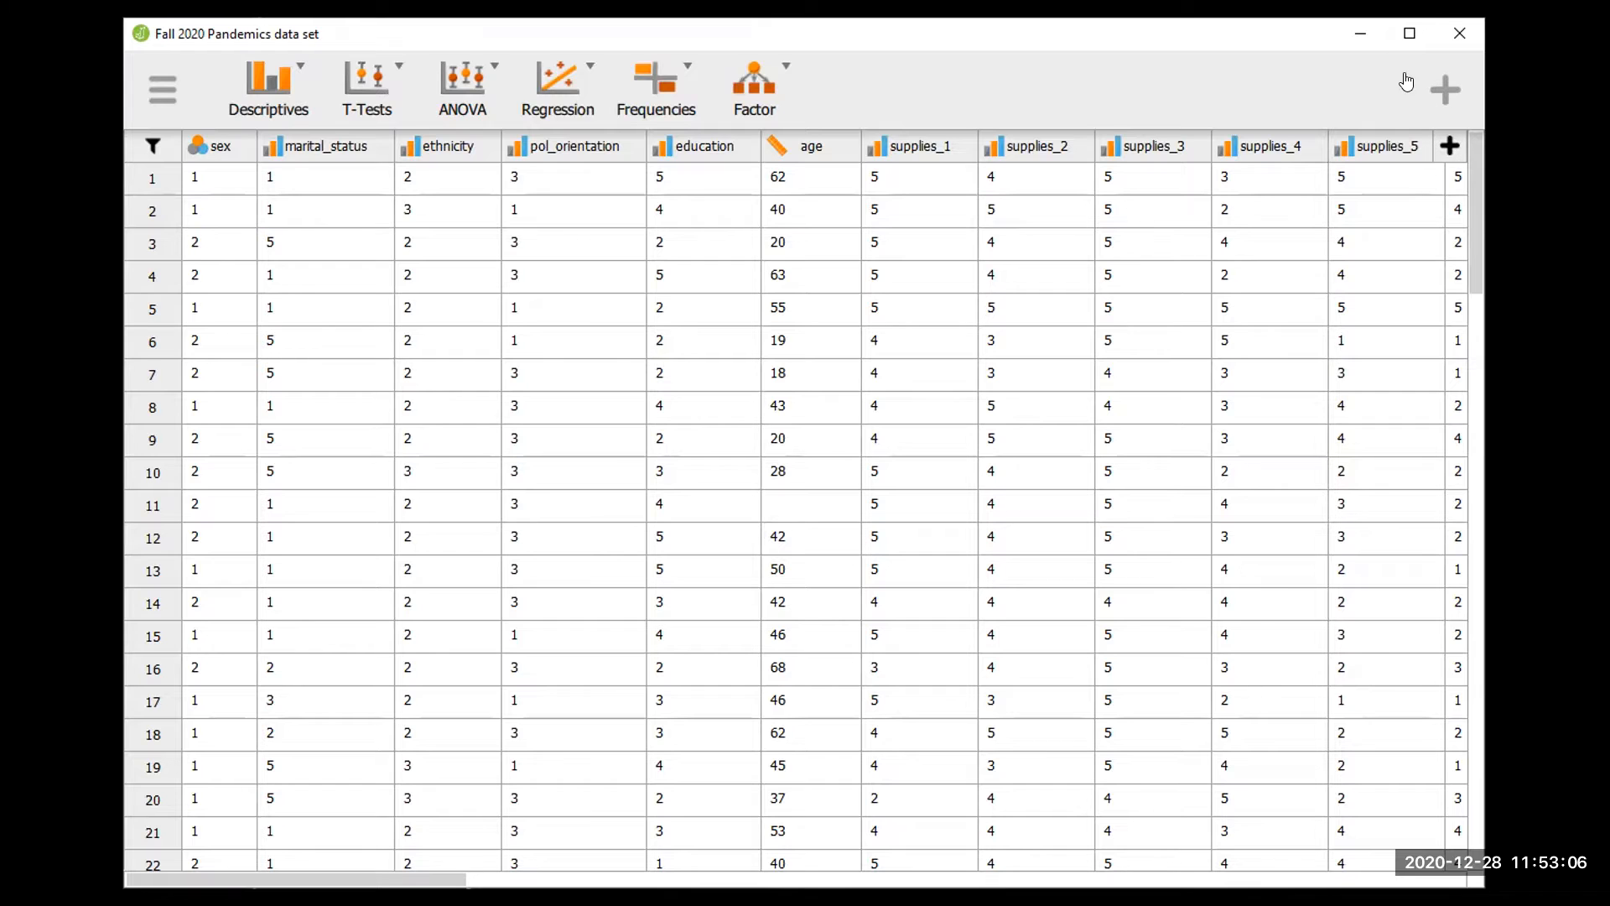
left_click(1410, 34)
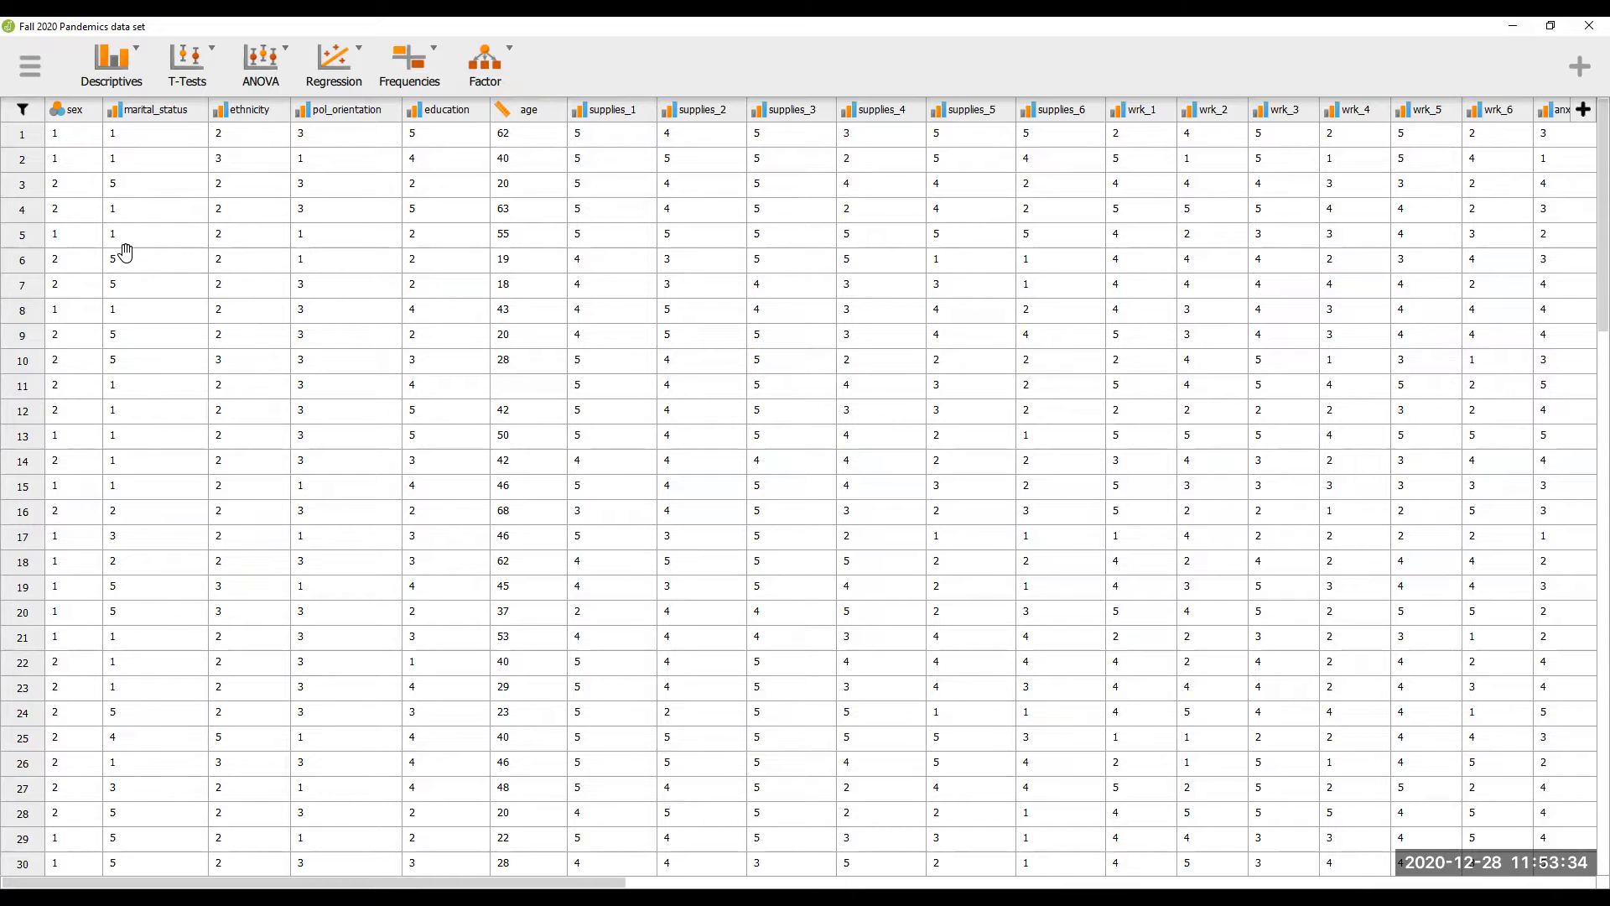
- Label the values of the sex variable: 1 as Male and 2 as Female
left_click(67, 109)
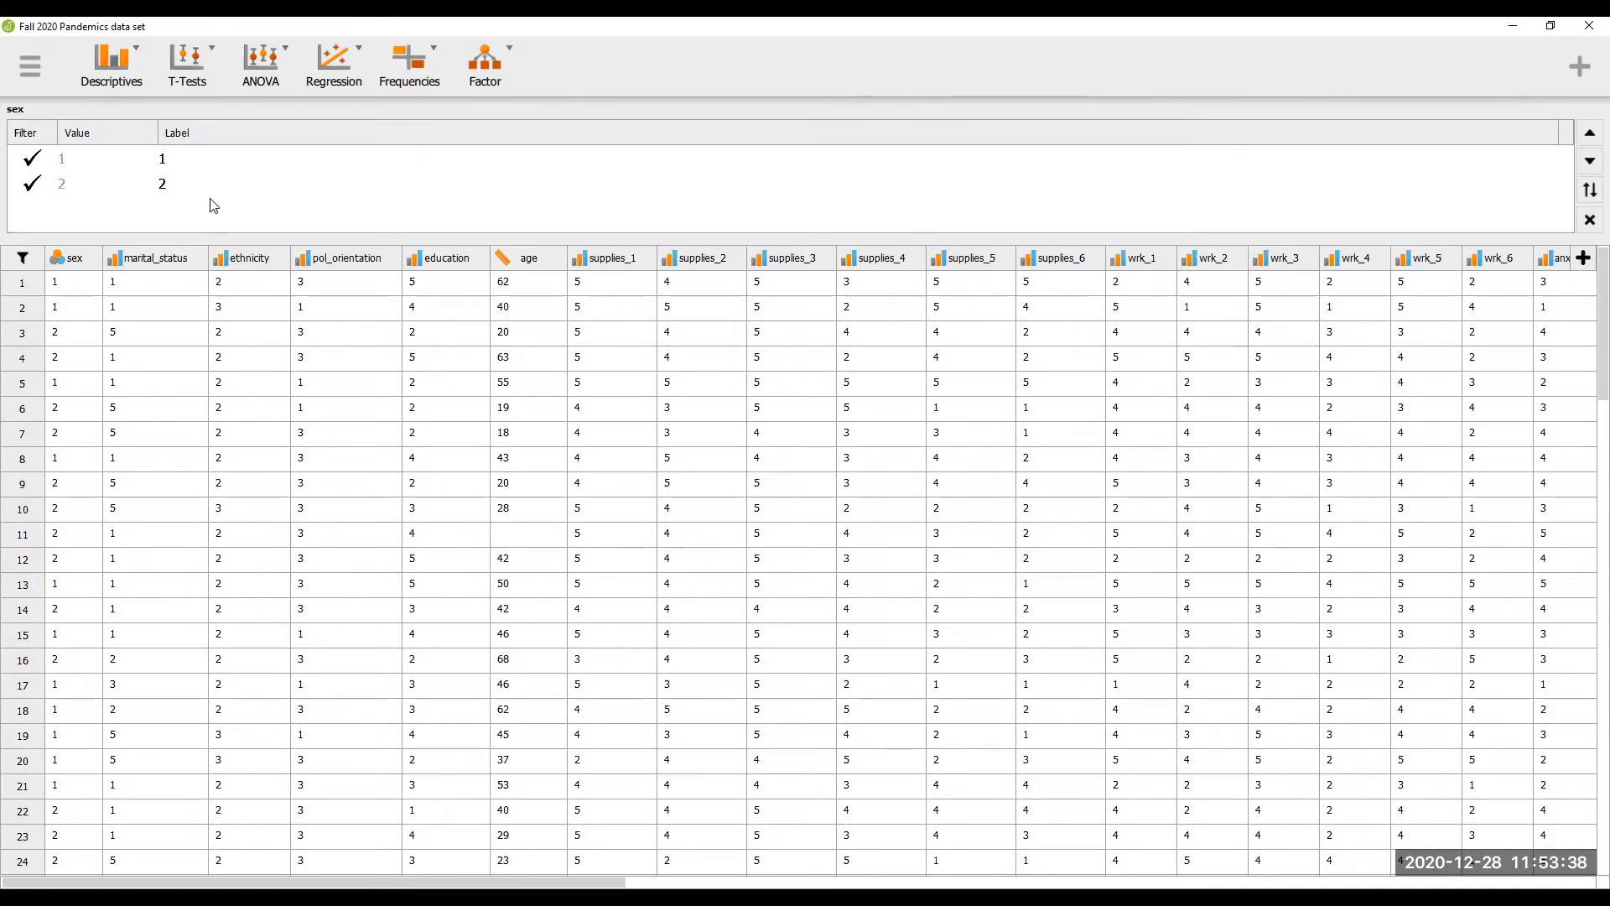
left_click(181, 159)
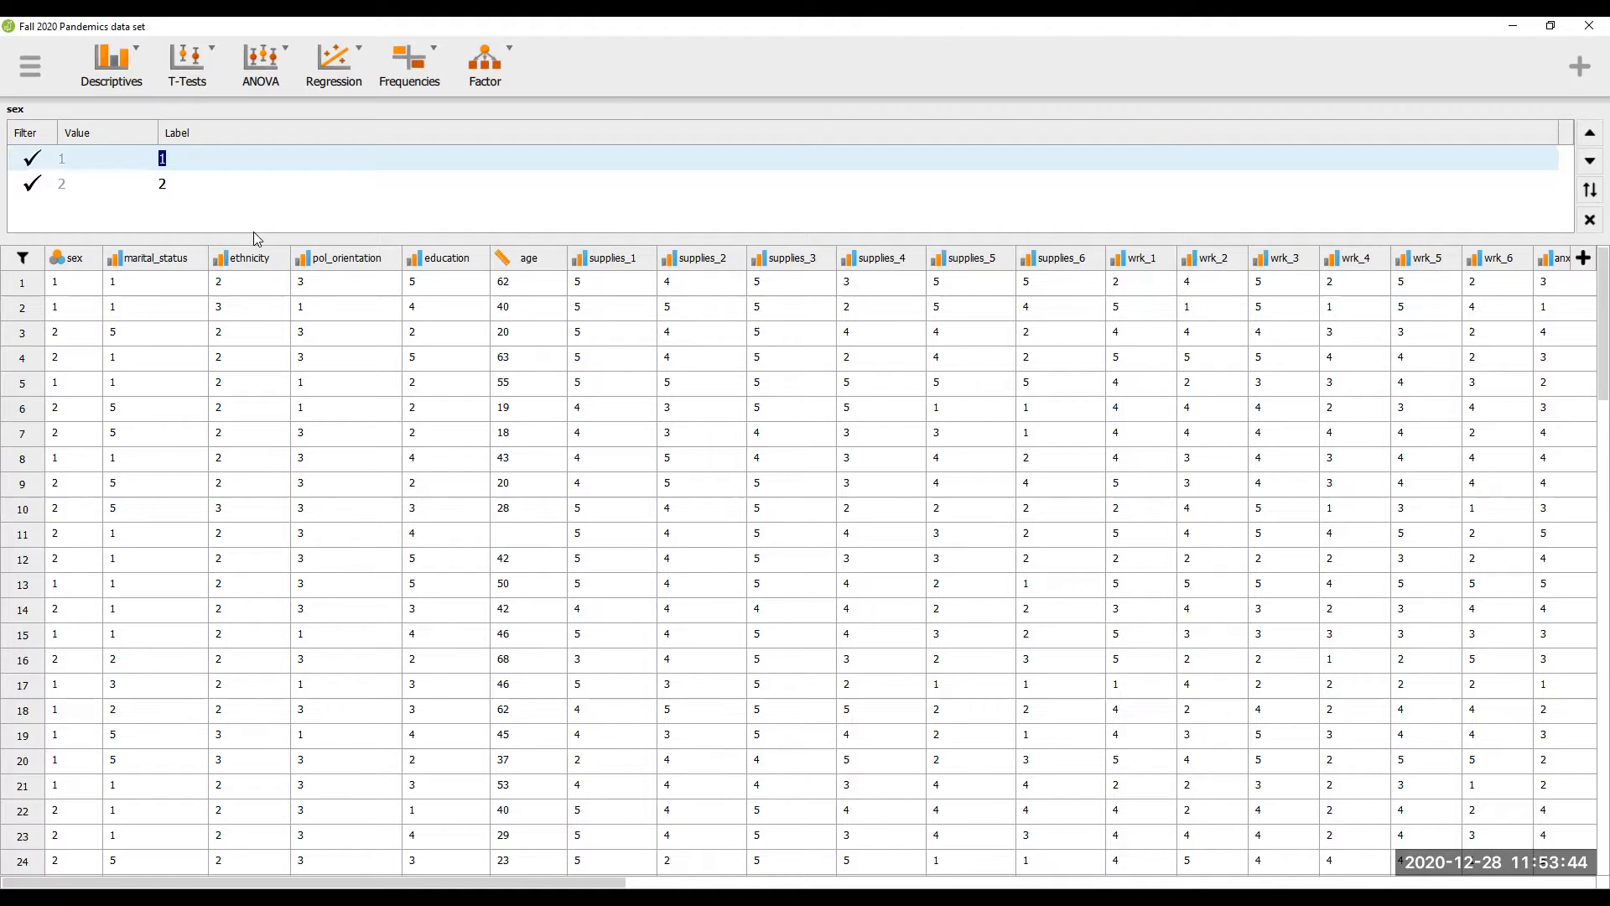
type("Male")
left_click(181, 185)
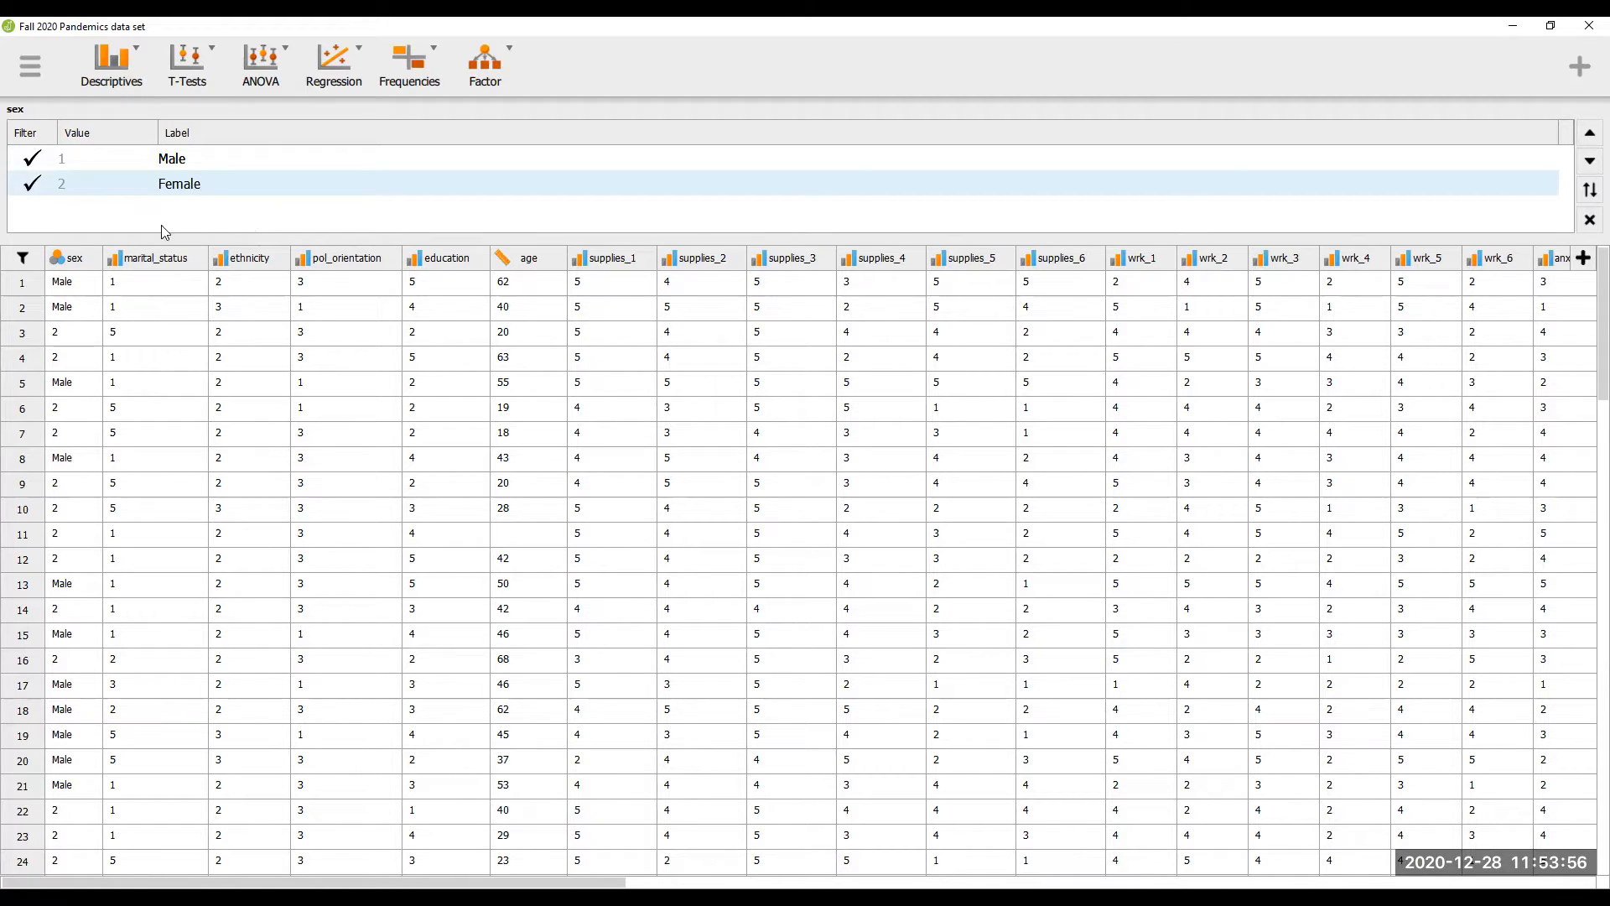
key("Return")
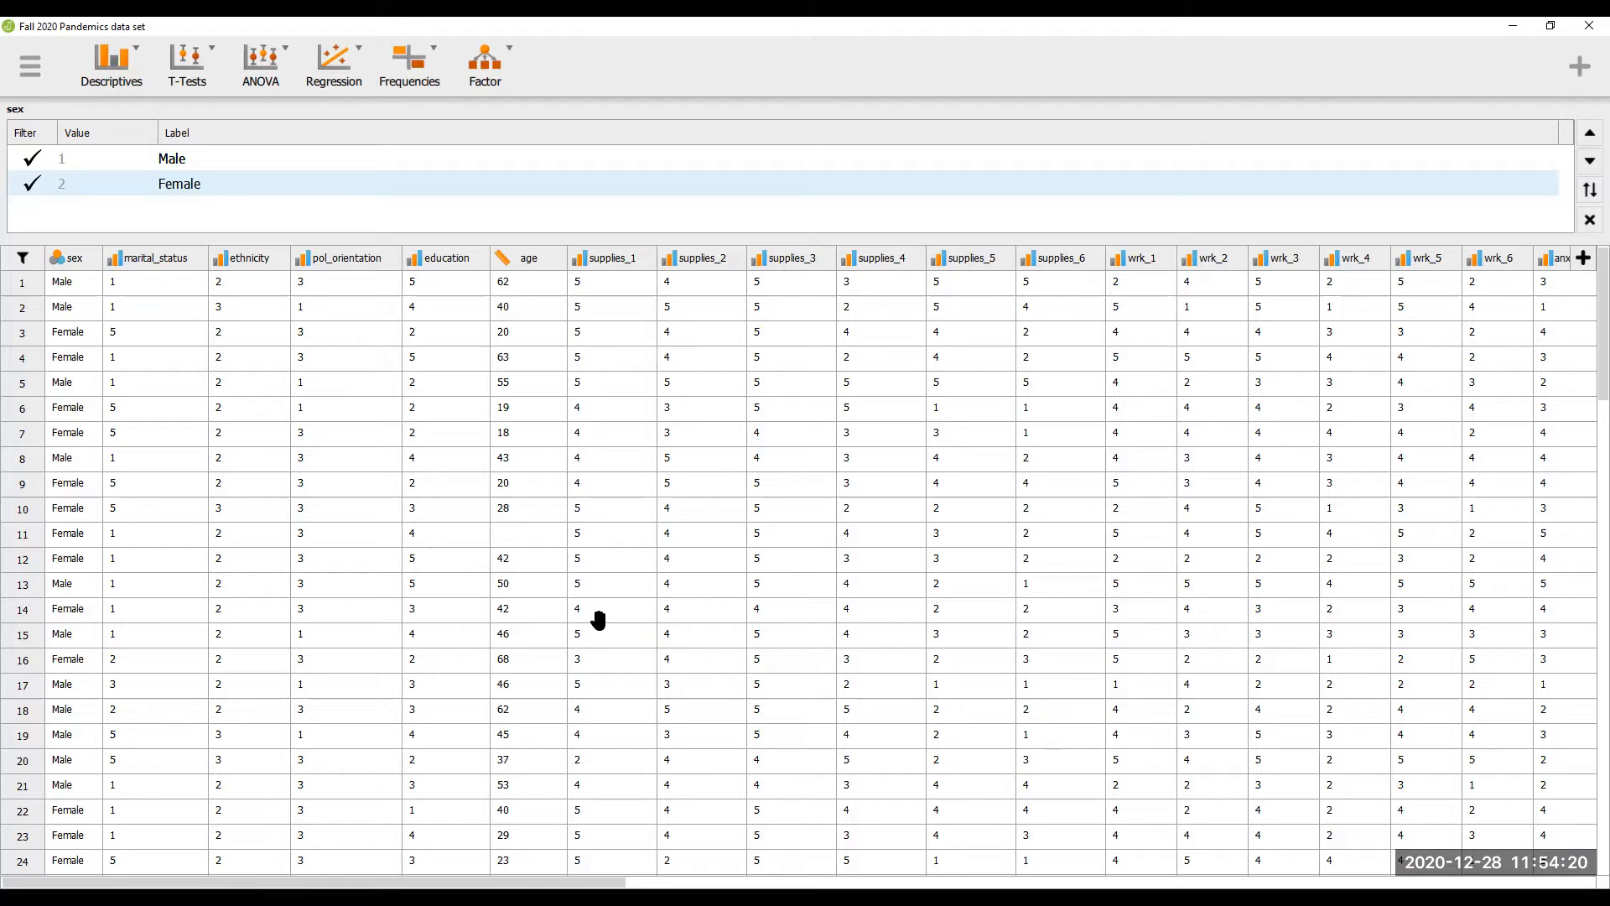
- Create a Descriptive Statistics analysis with age as its variable
scroll(523, 872, "right", 9)
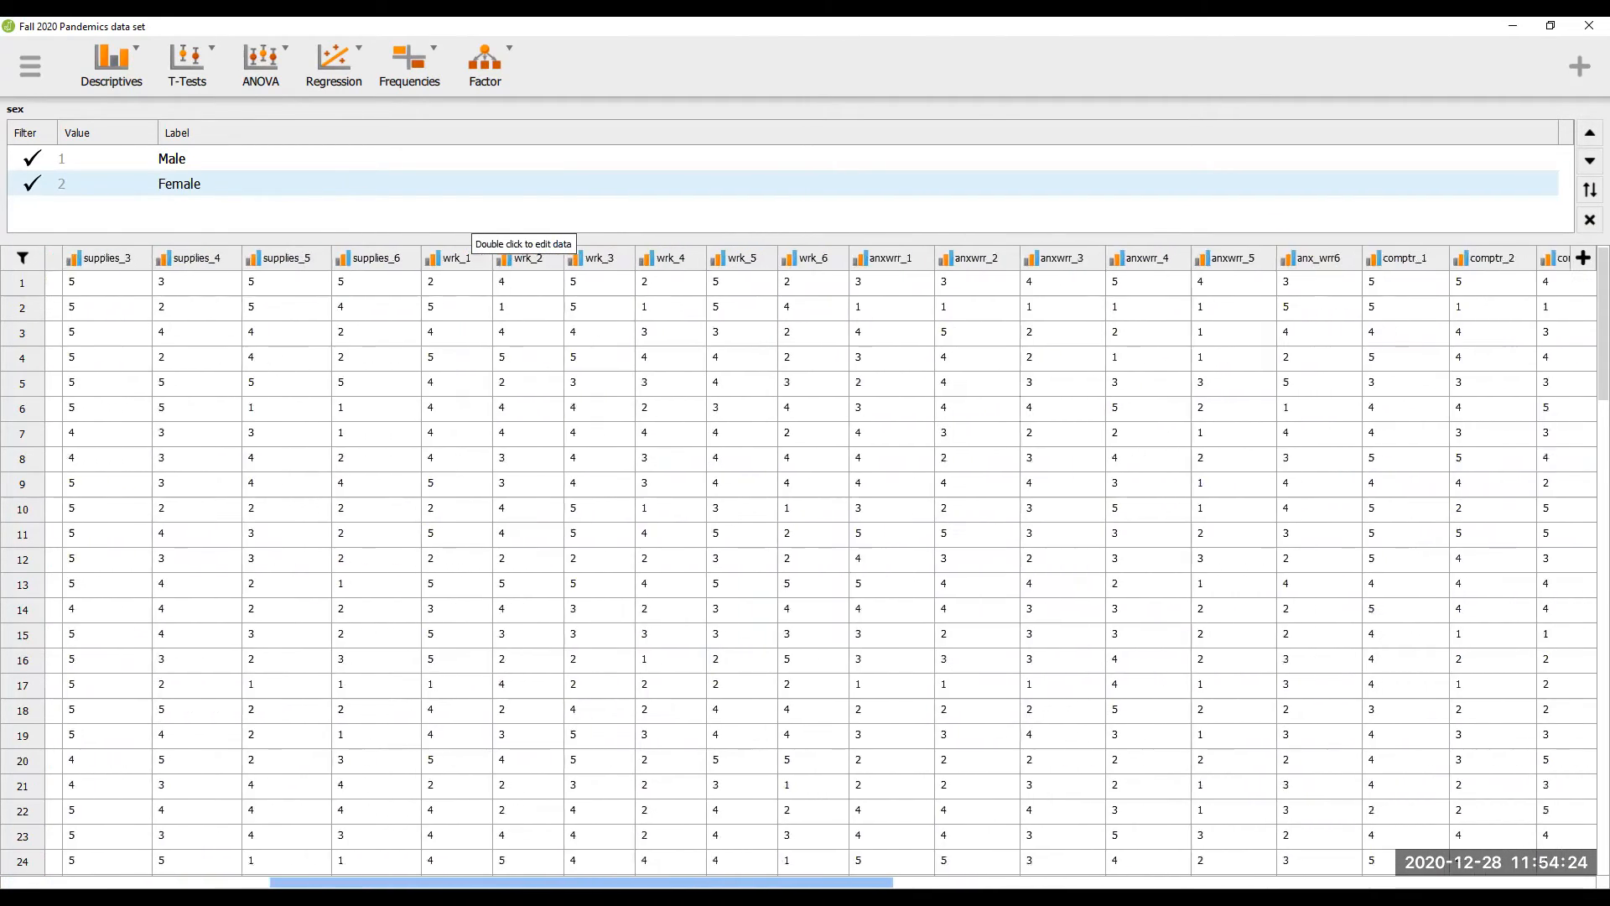
scroll(514, 528, "right", 3)
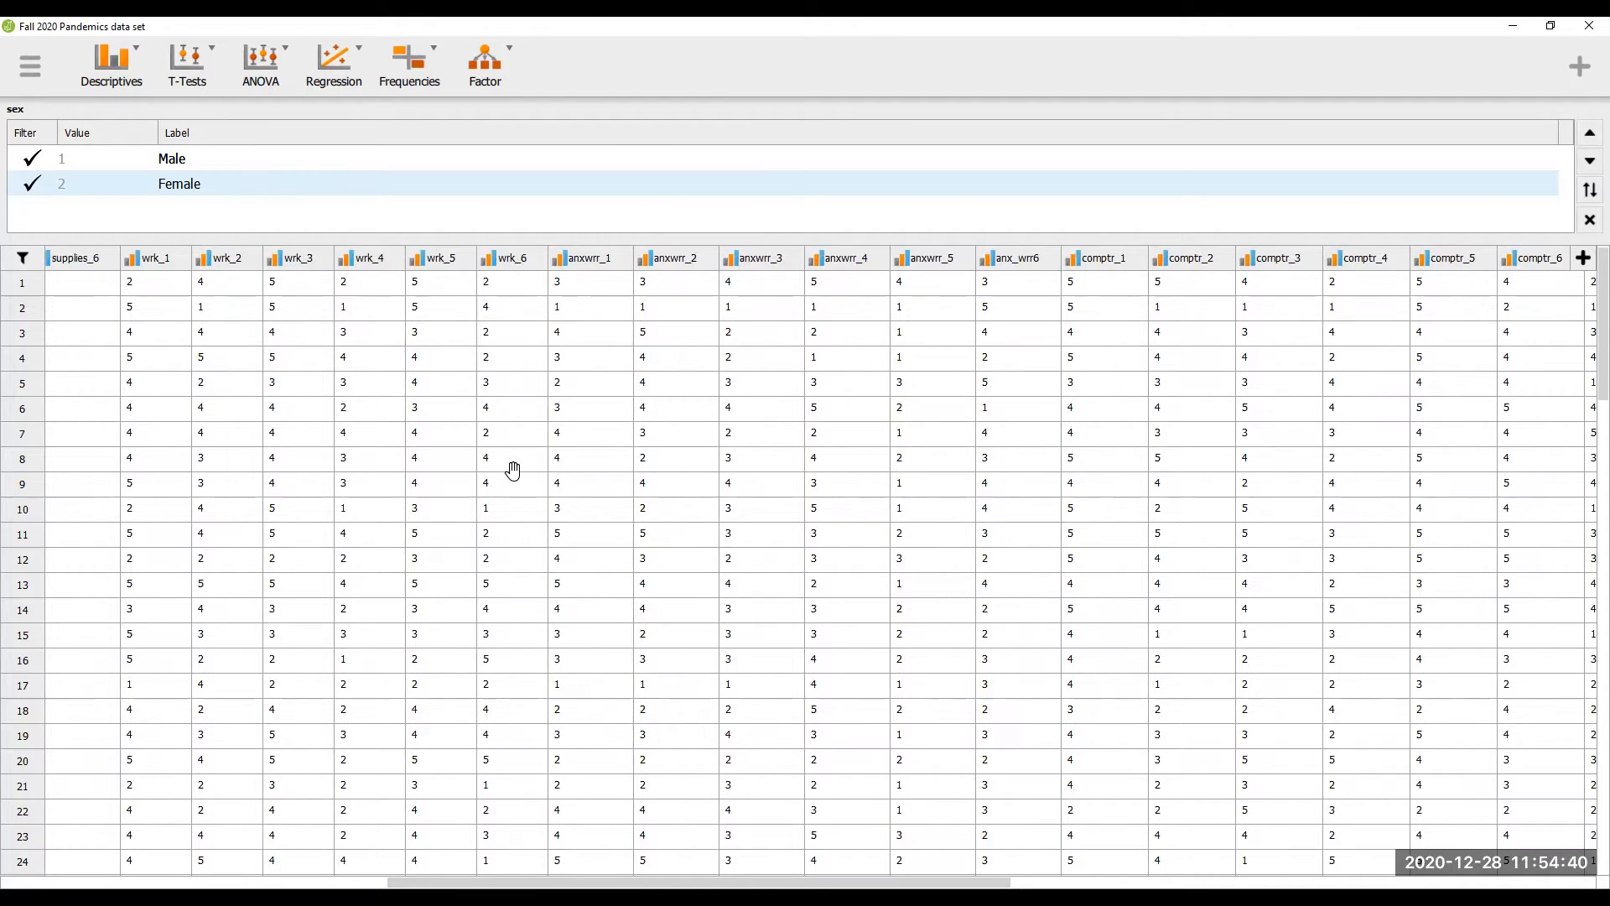
left_click_drag(980, 872, 592, 879)
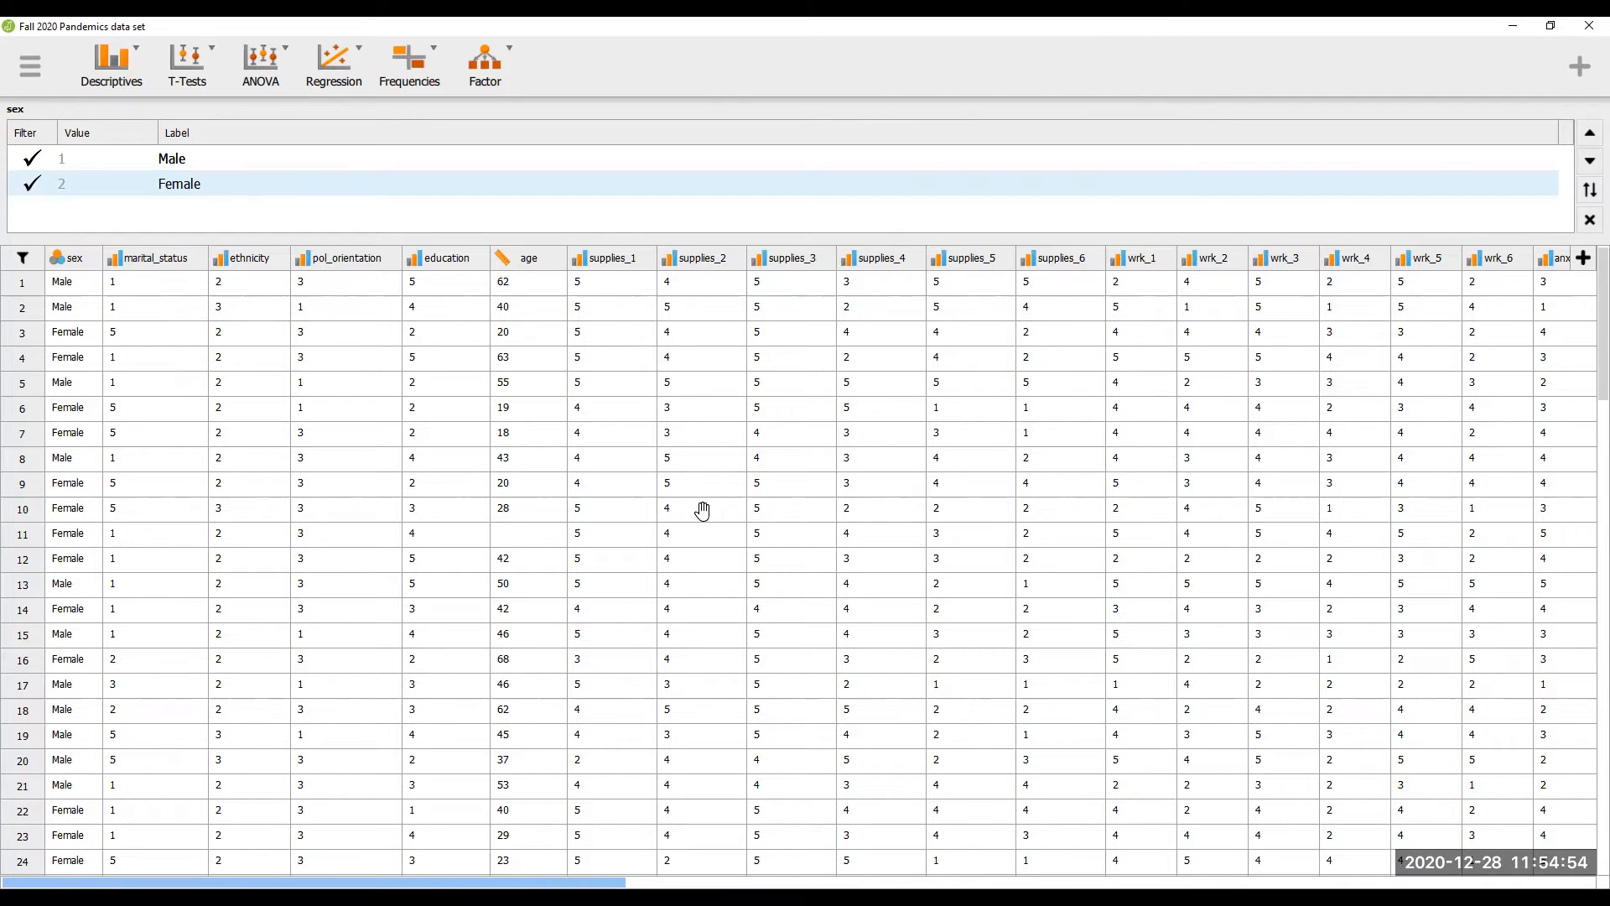
left_click(110, 70)
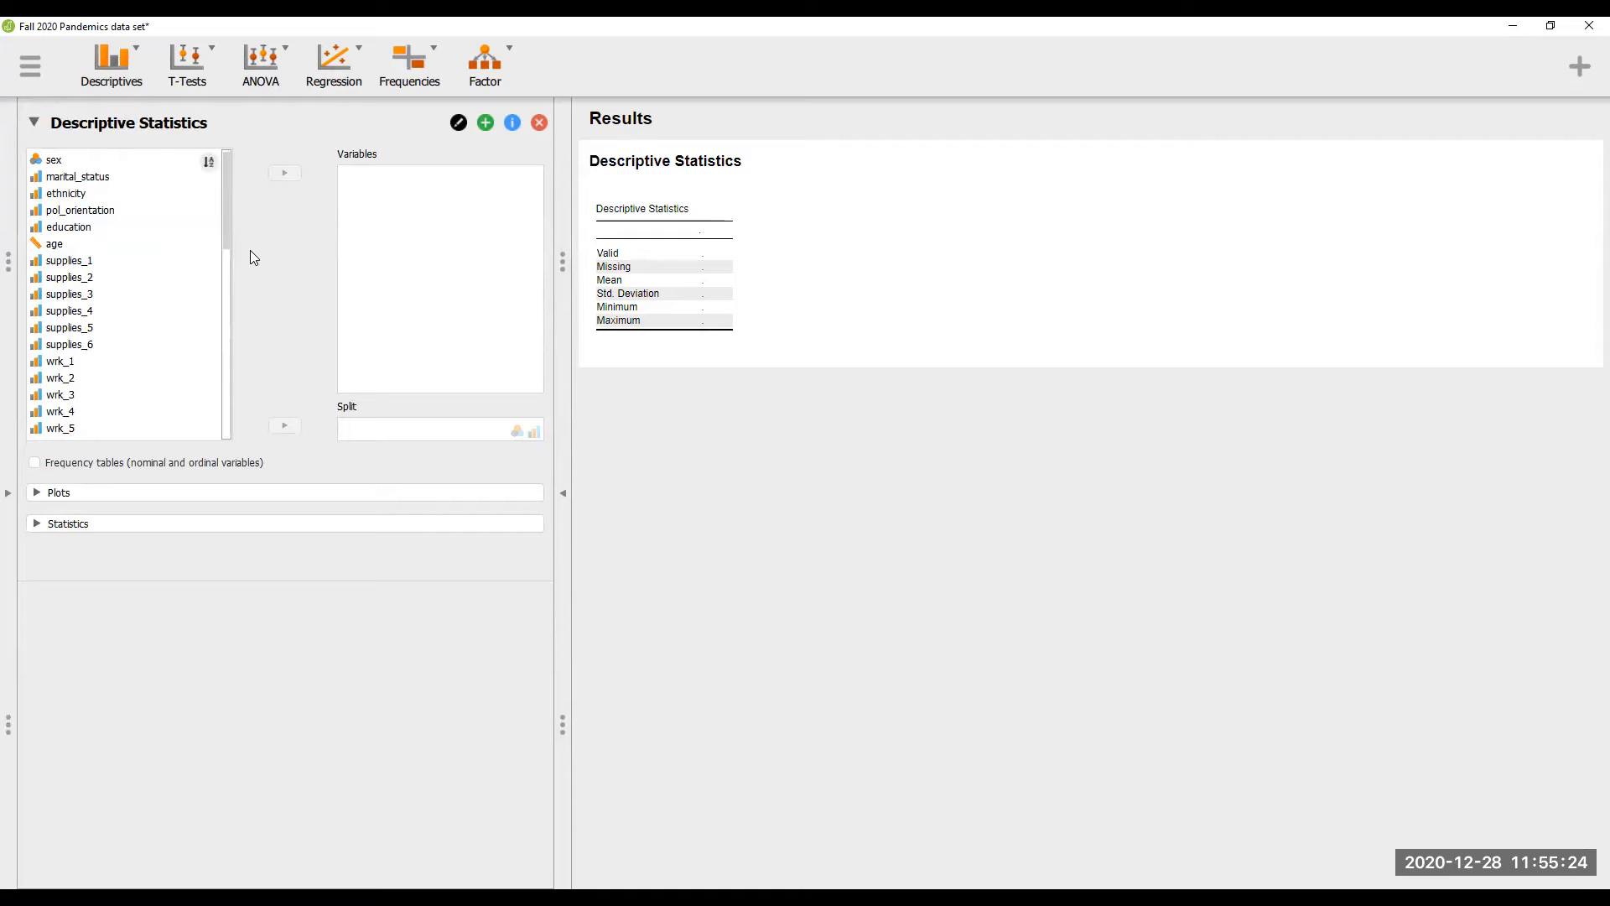
left_click(106, 245)
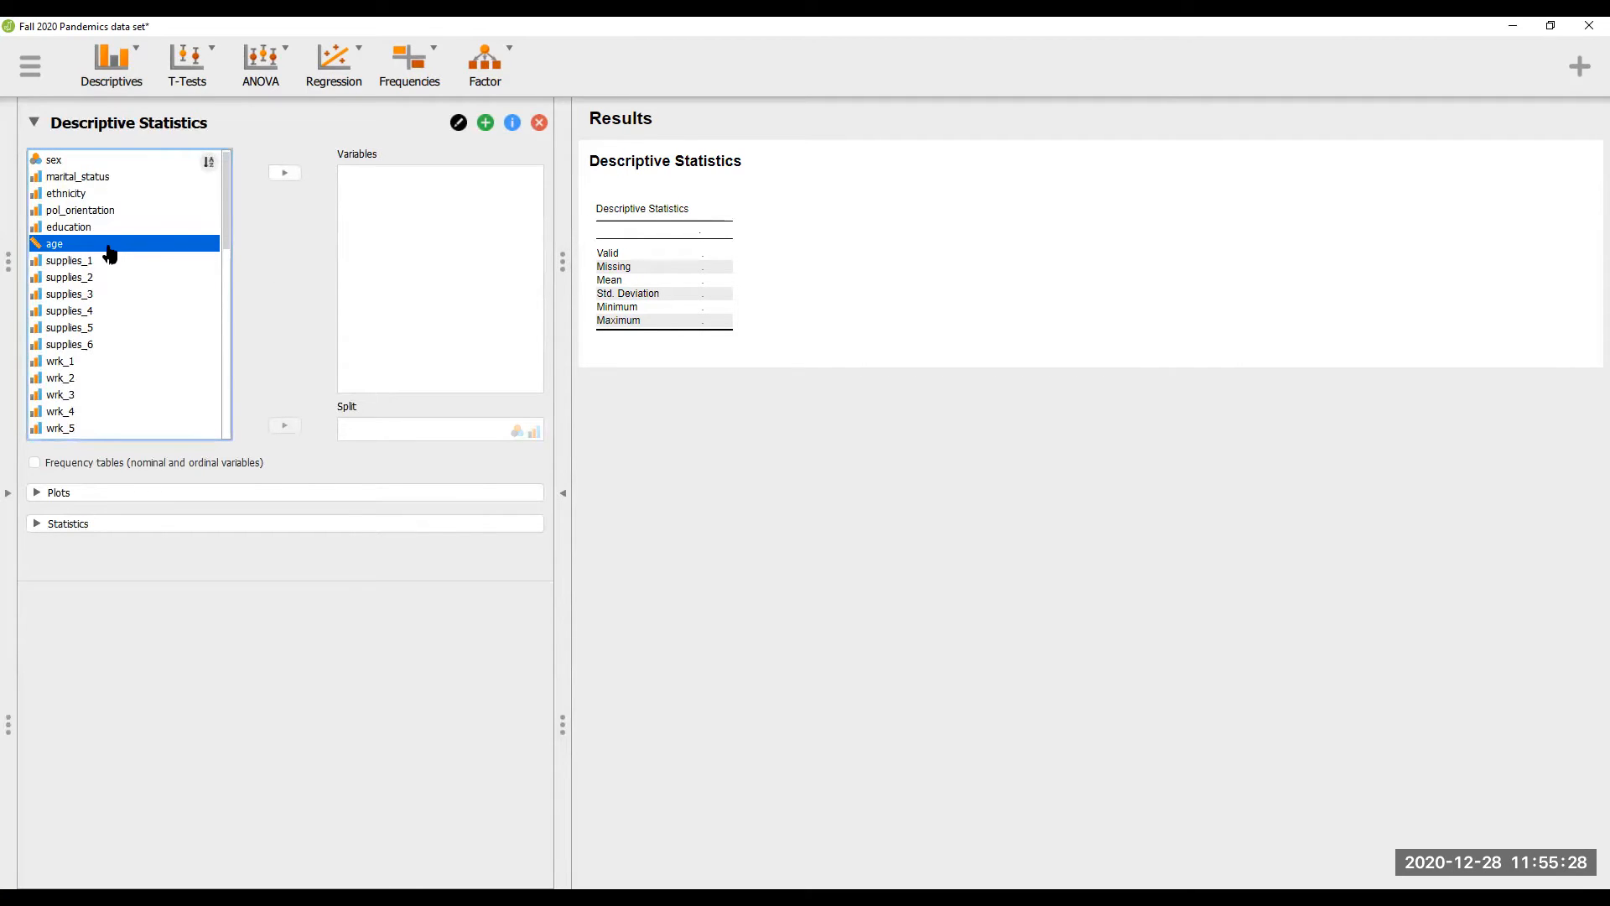
left_click(286, 175)
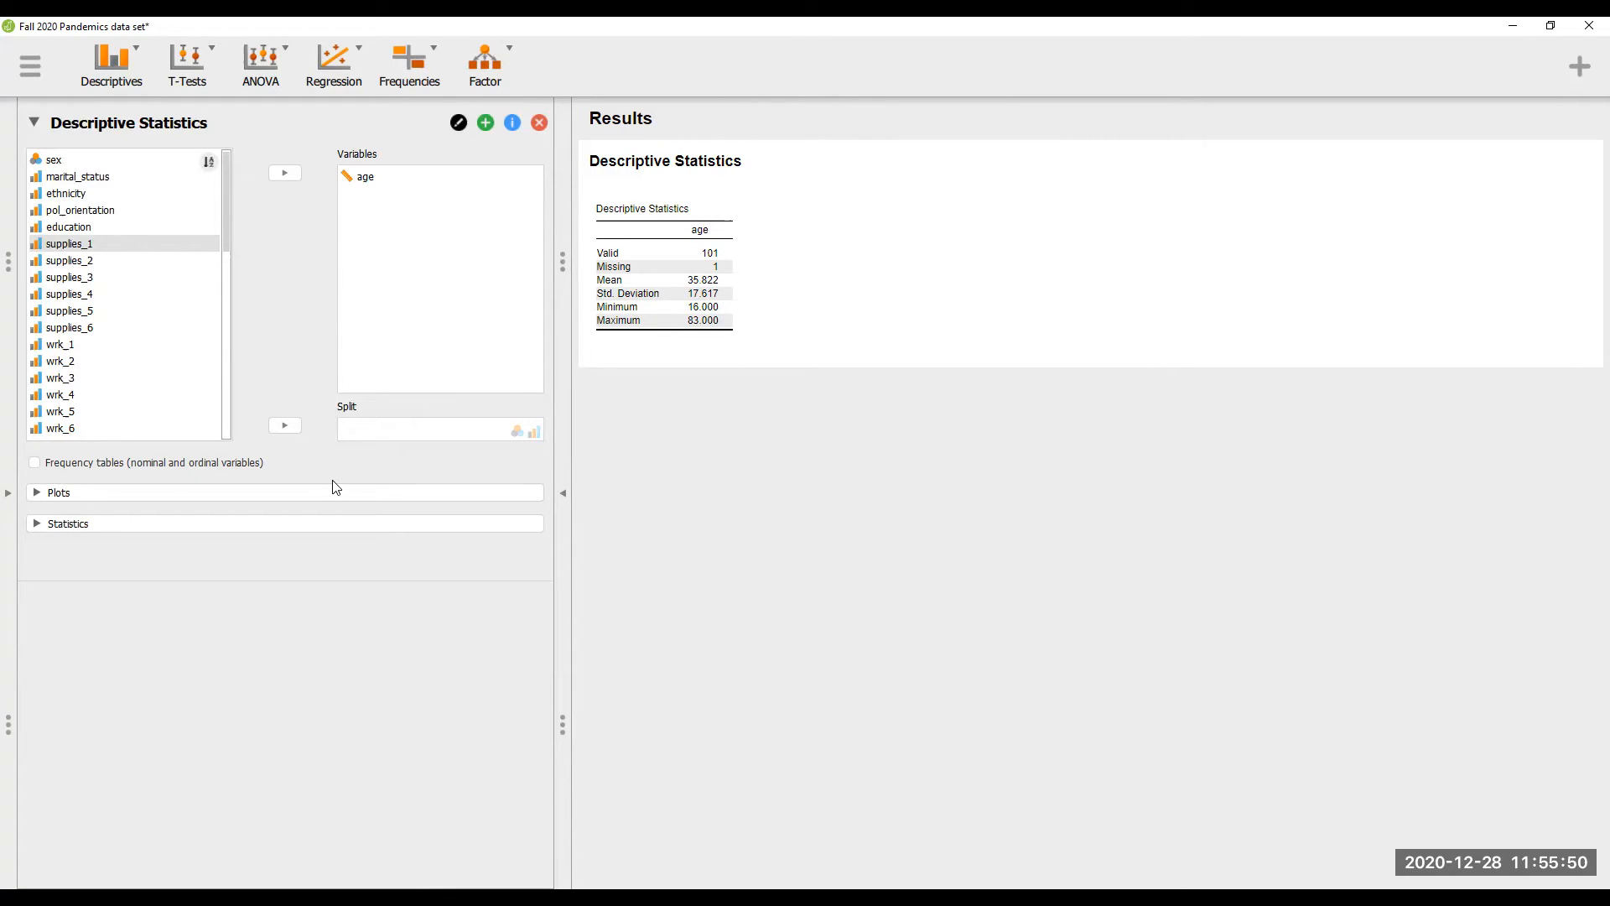
- Add a distribution plot with its density curve and a boxplot for age
left_click(38, 494)
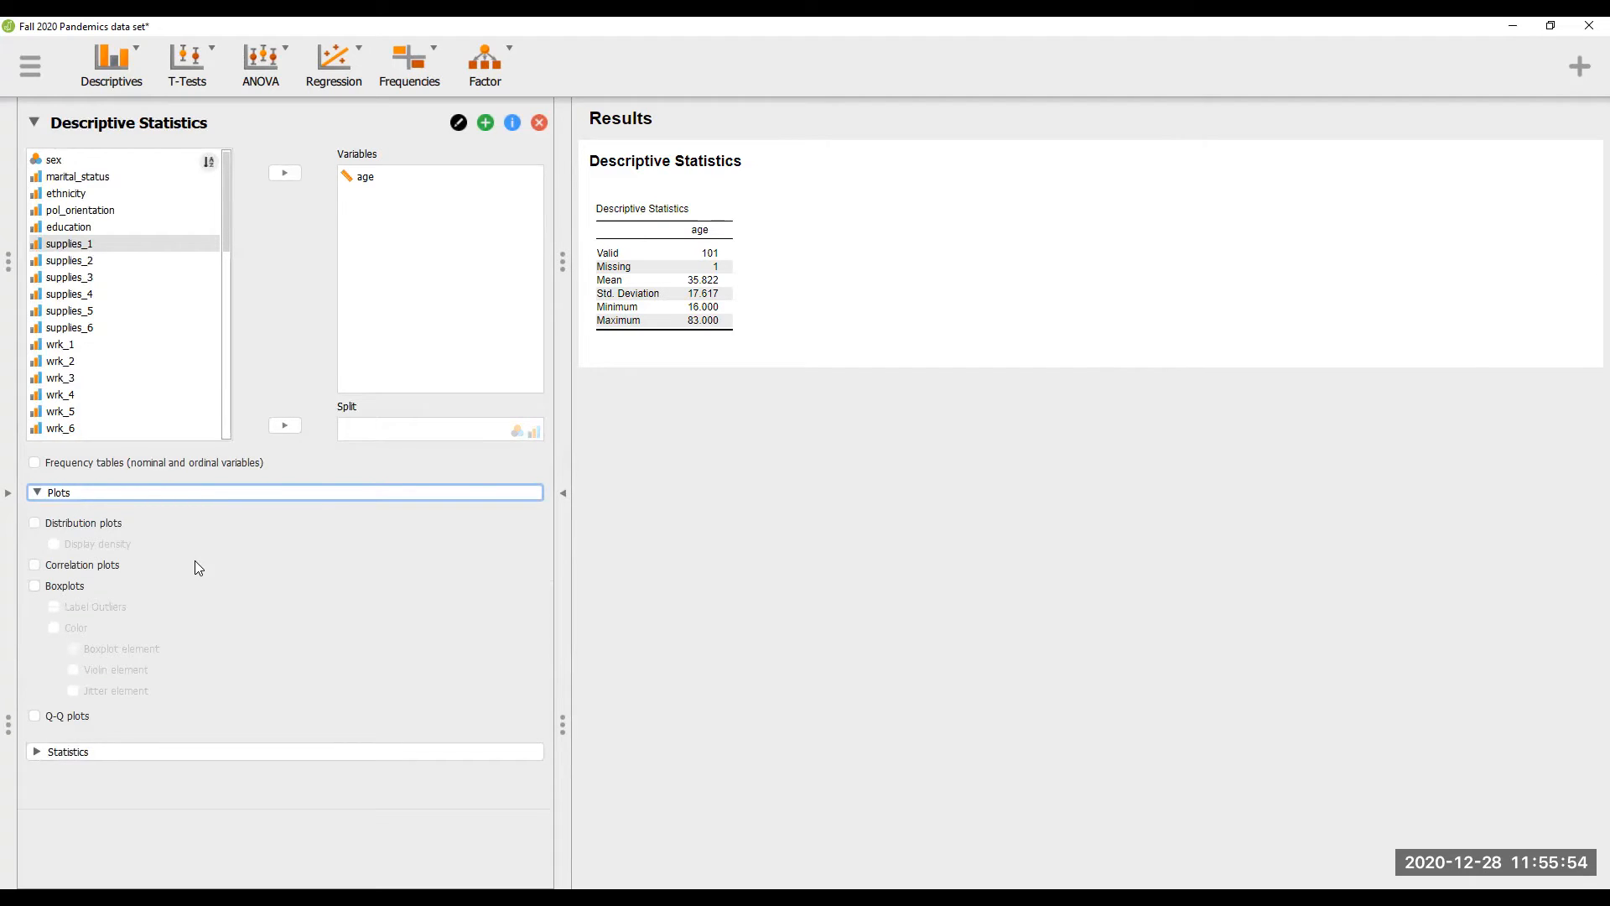
left_click(34, 523)
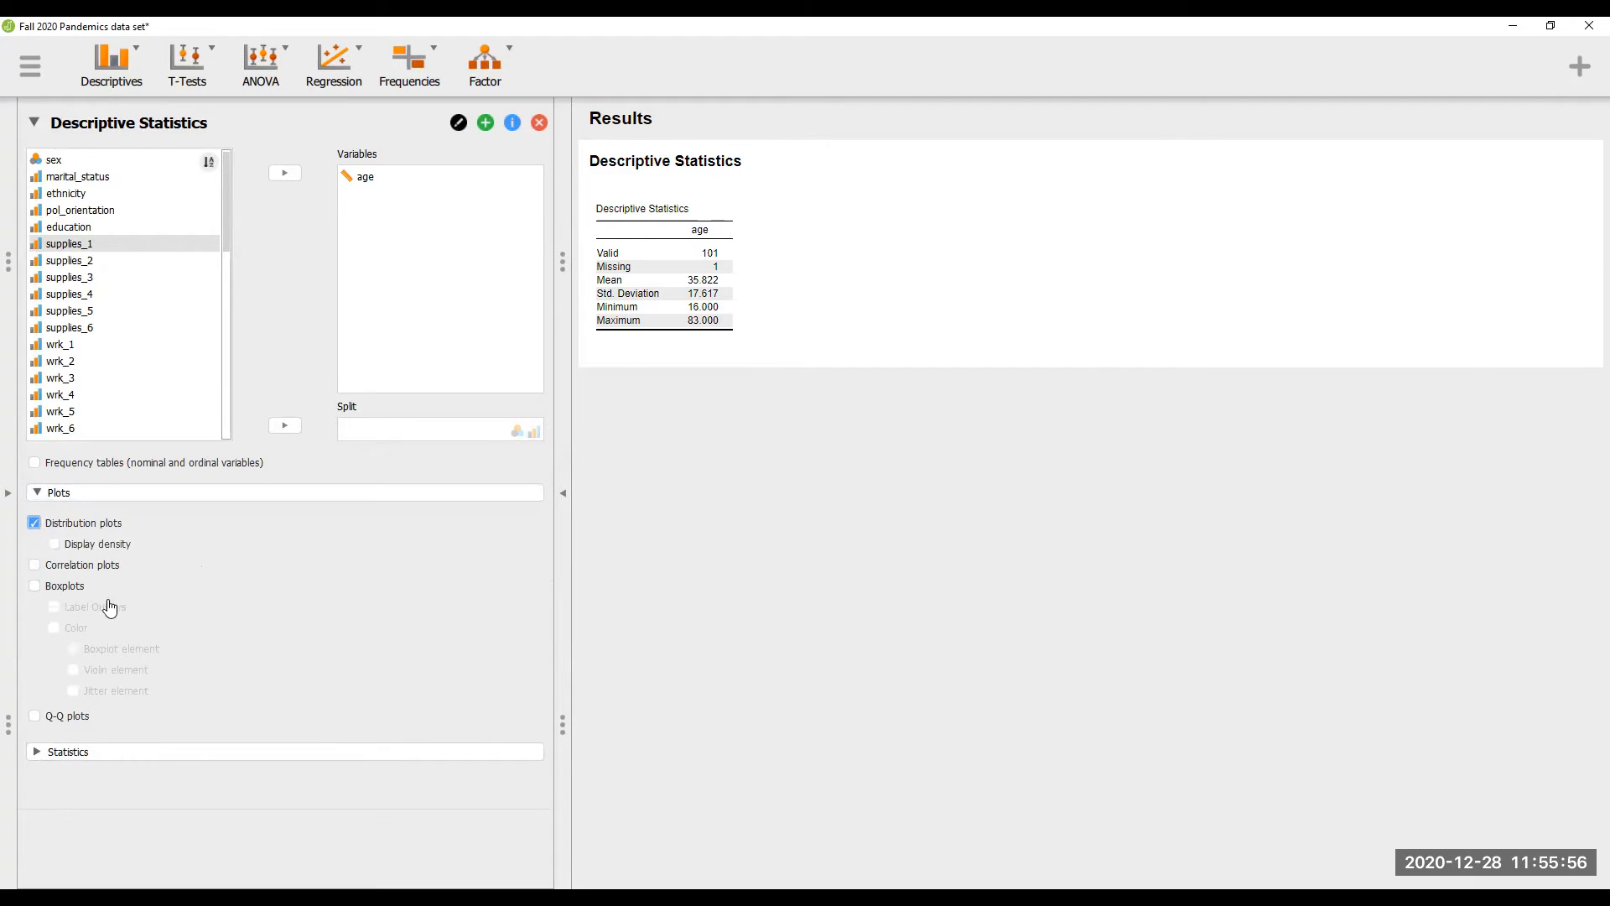
left_click(54, 544)
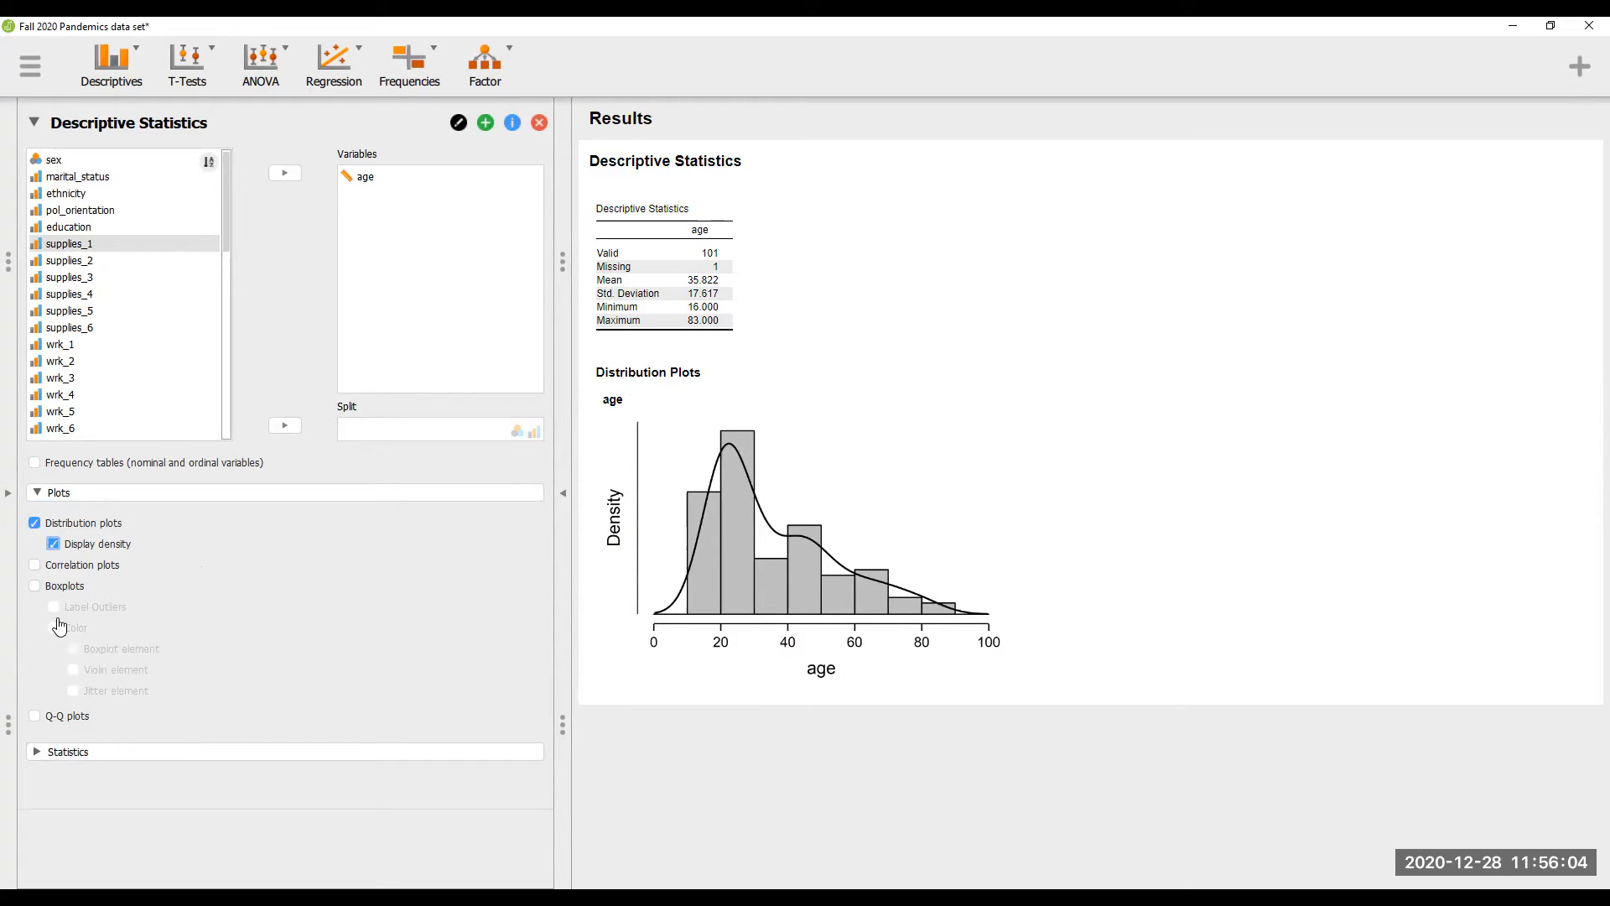
left_click(34, 585)
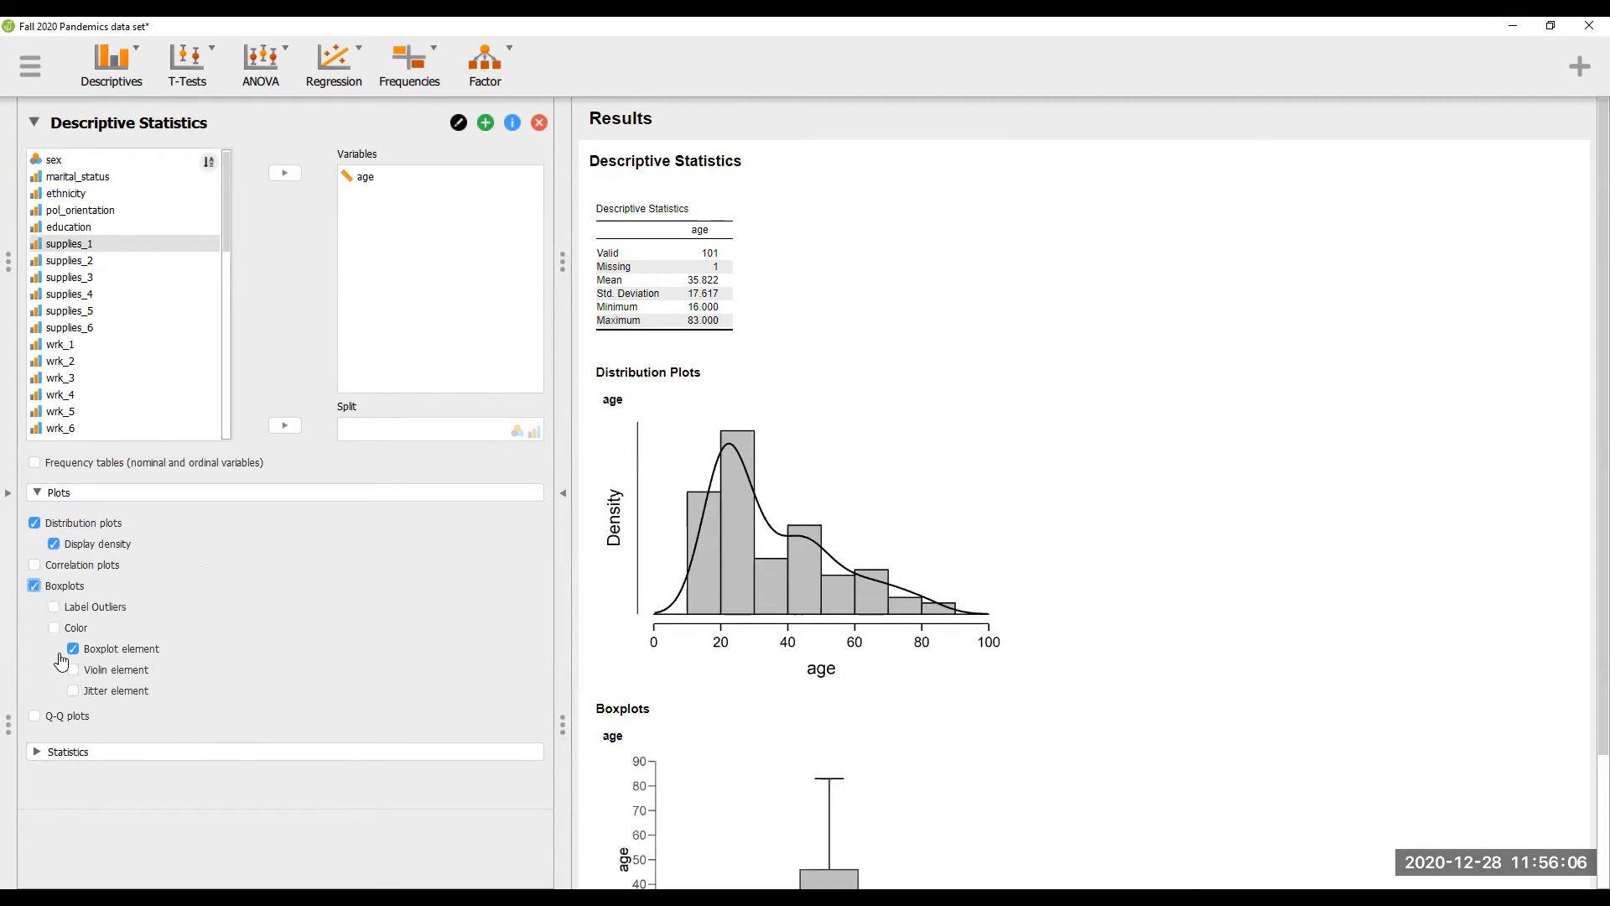
scroll(677, 706, "down", 2)
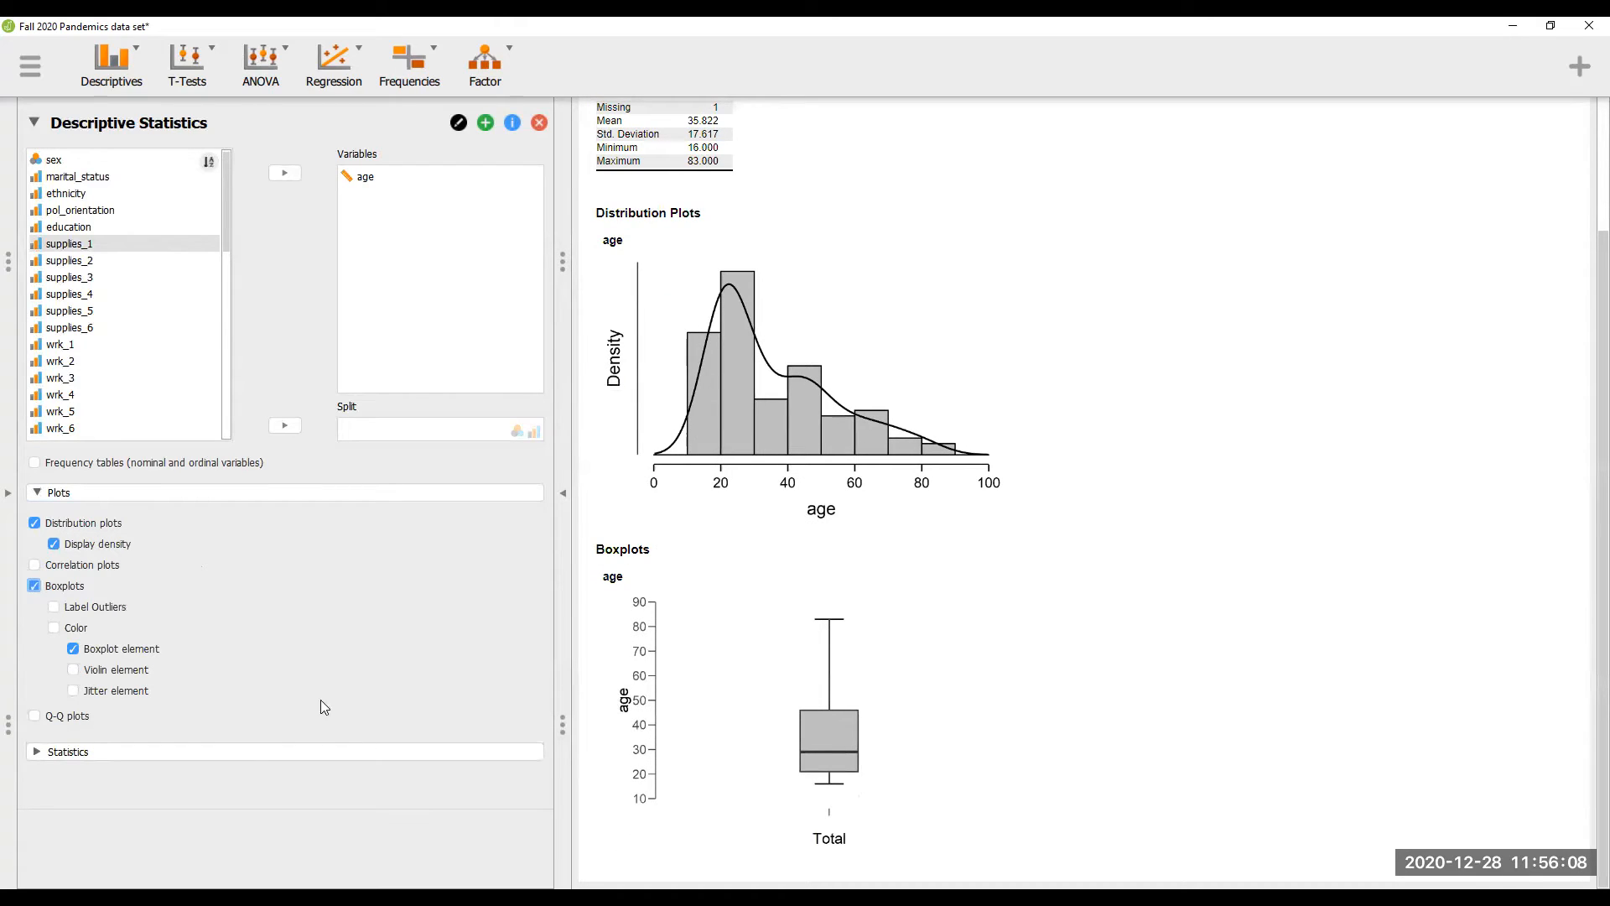
- Add median, mode, skewness and kurtosis to the age statistics and review the resulting table and plots
left_click(71, 753)
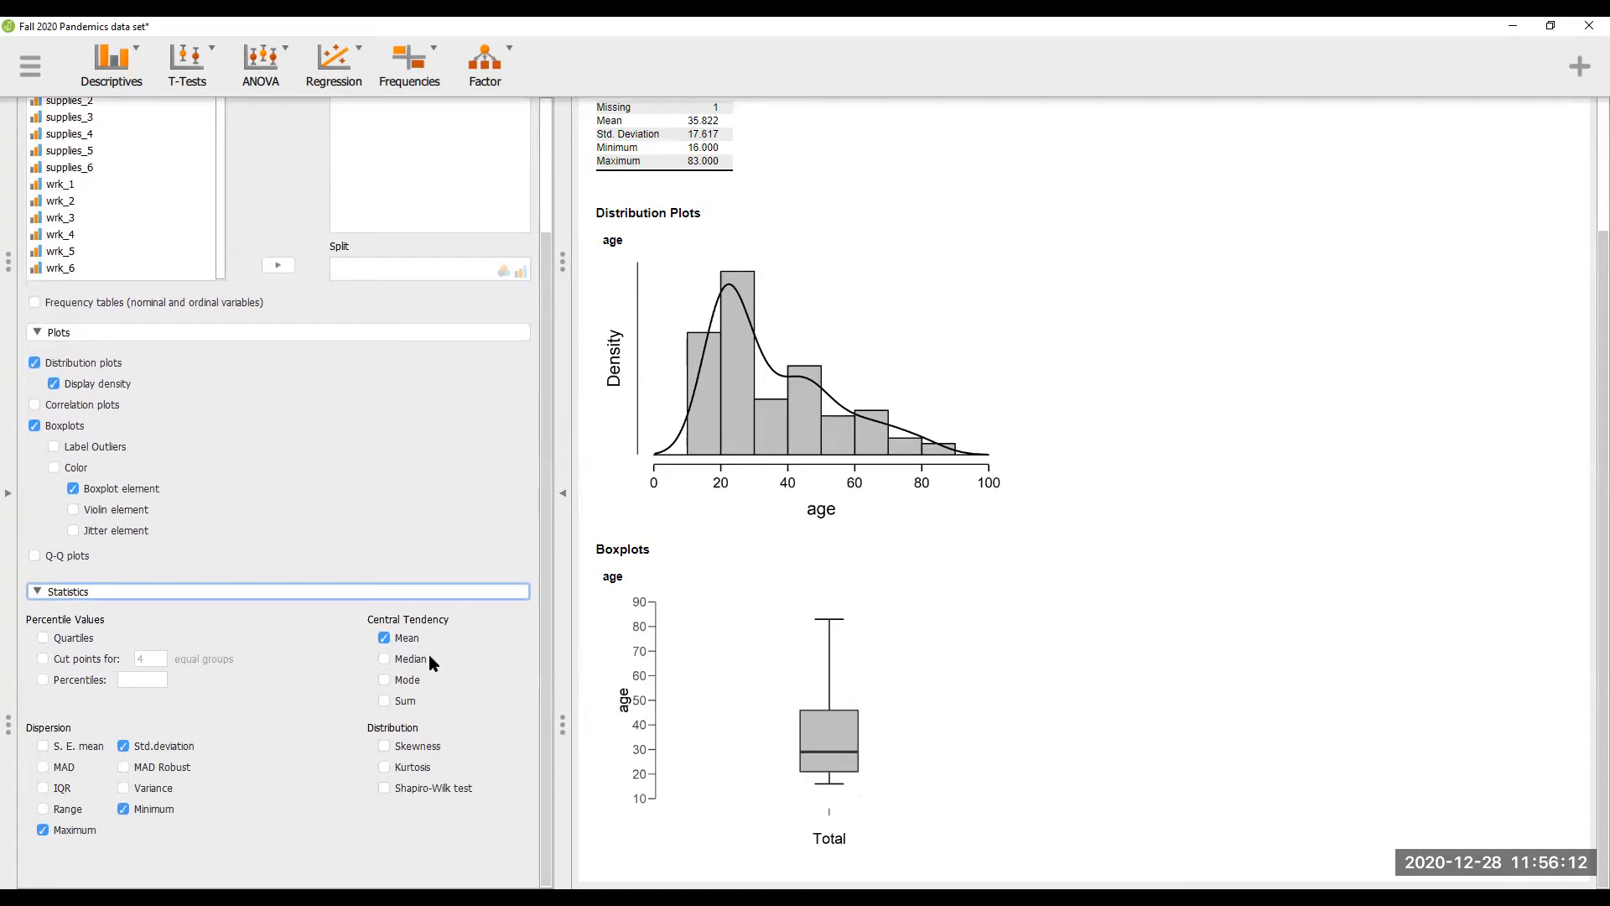
left_click(384, 659)
left_click(384, 680)
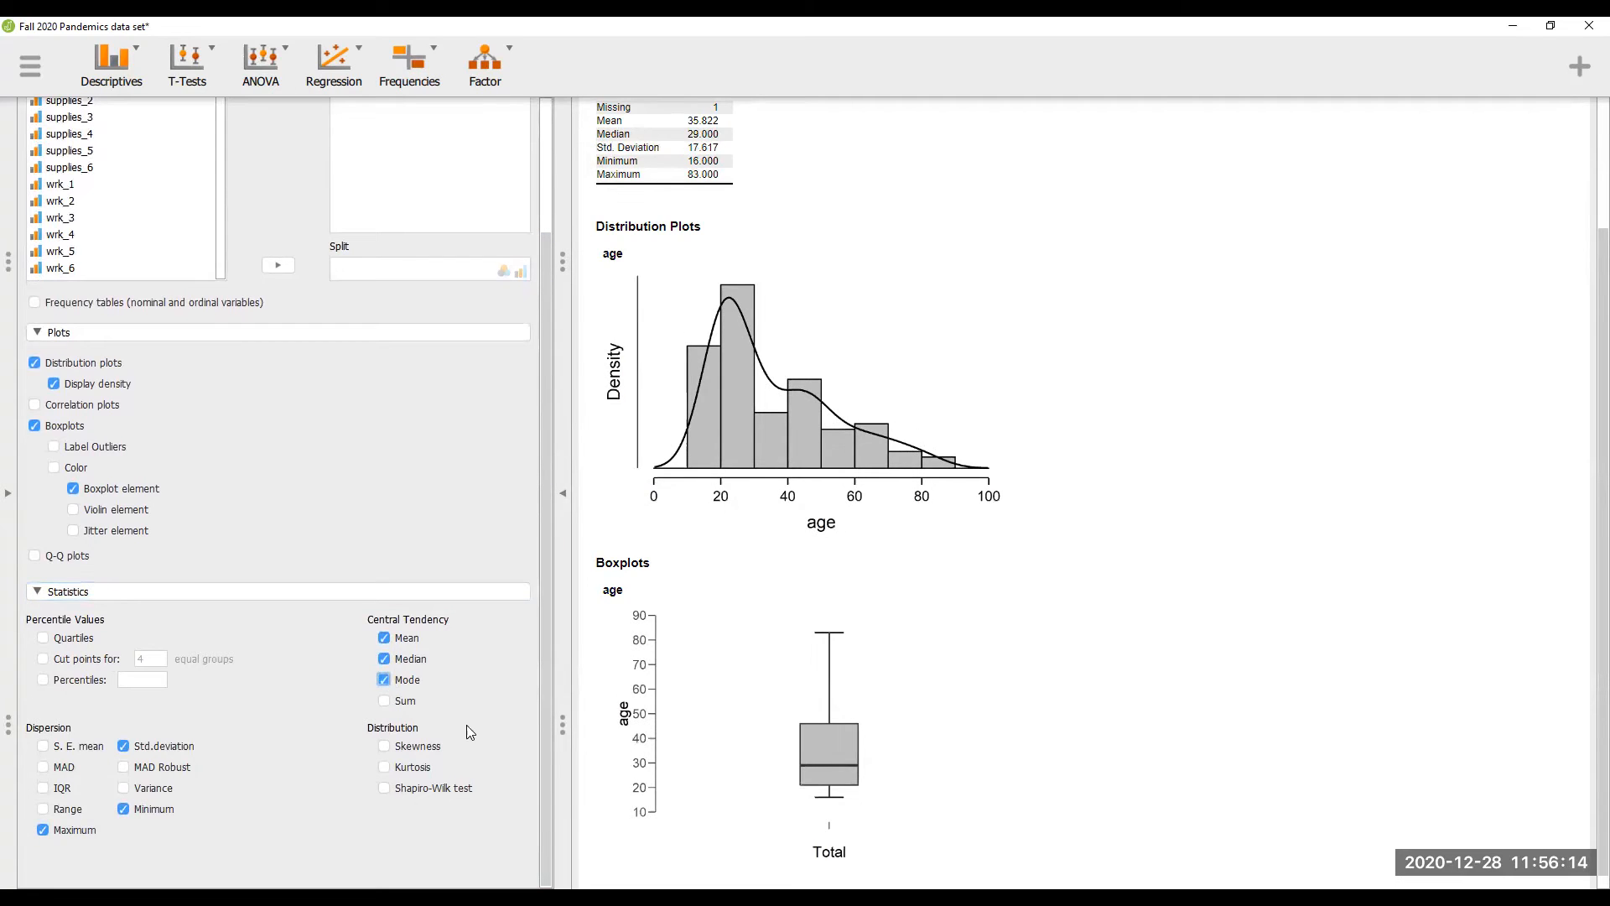
left_click(385, 746)
left_click(384, 766)
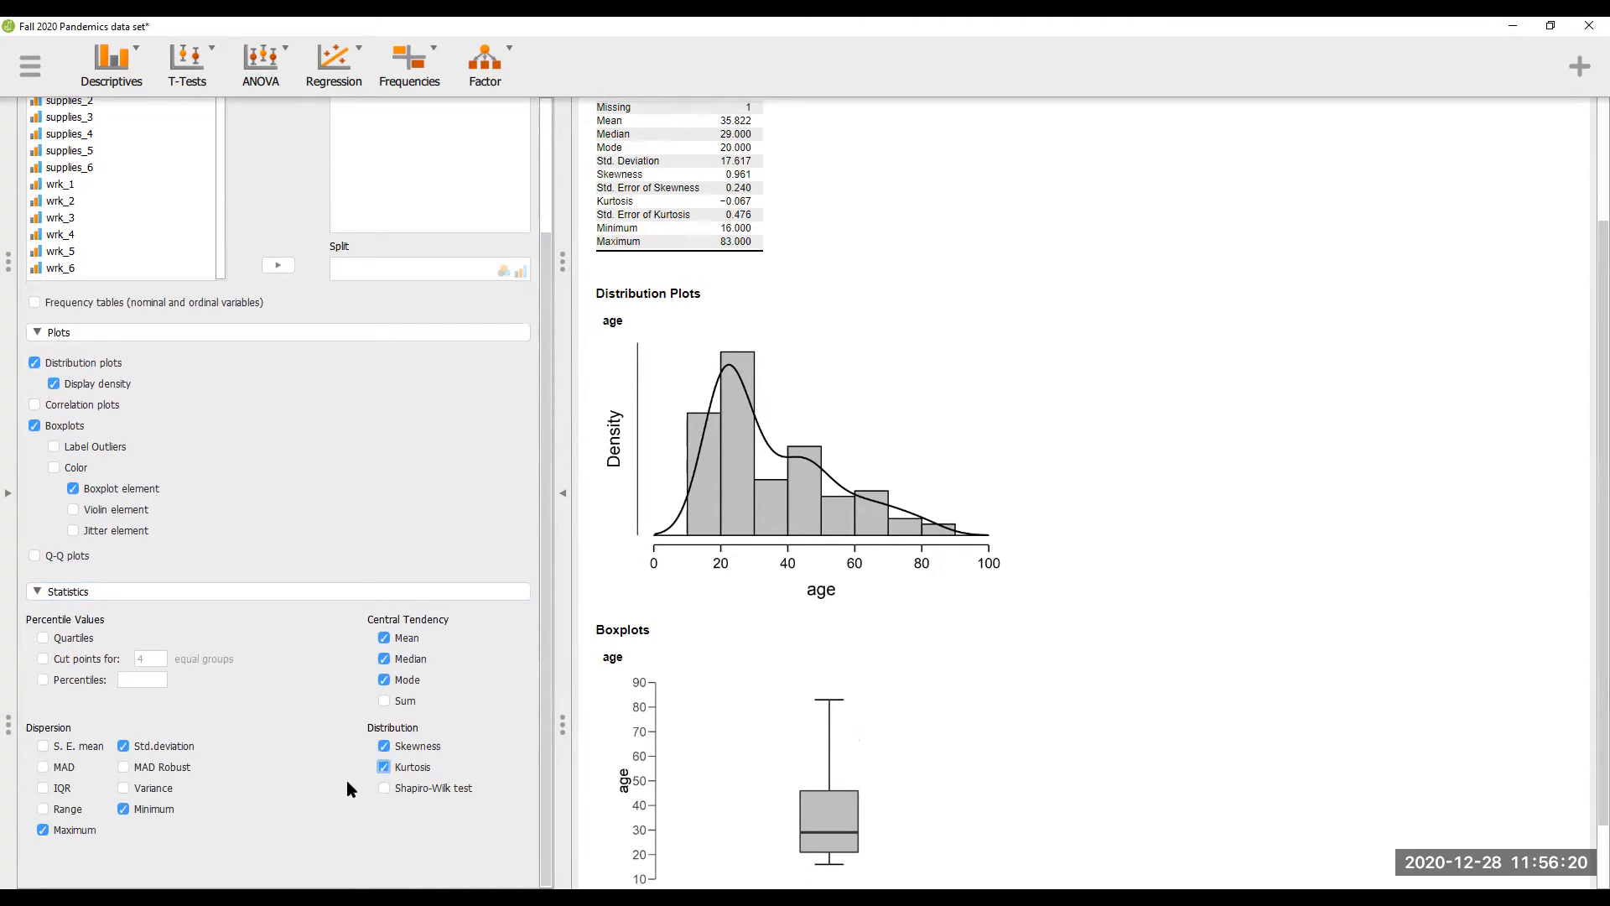
scroll(785, 742, "up", 3)
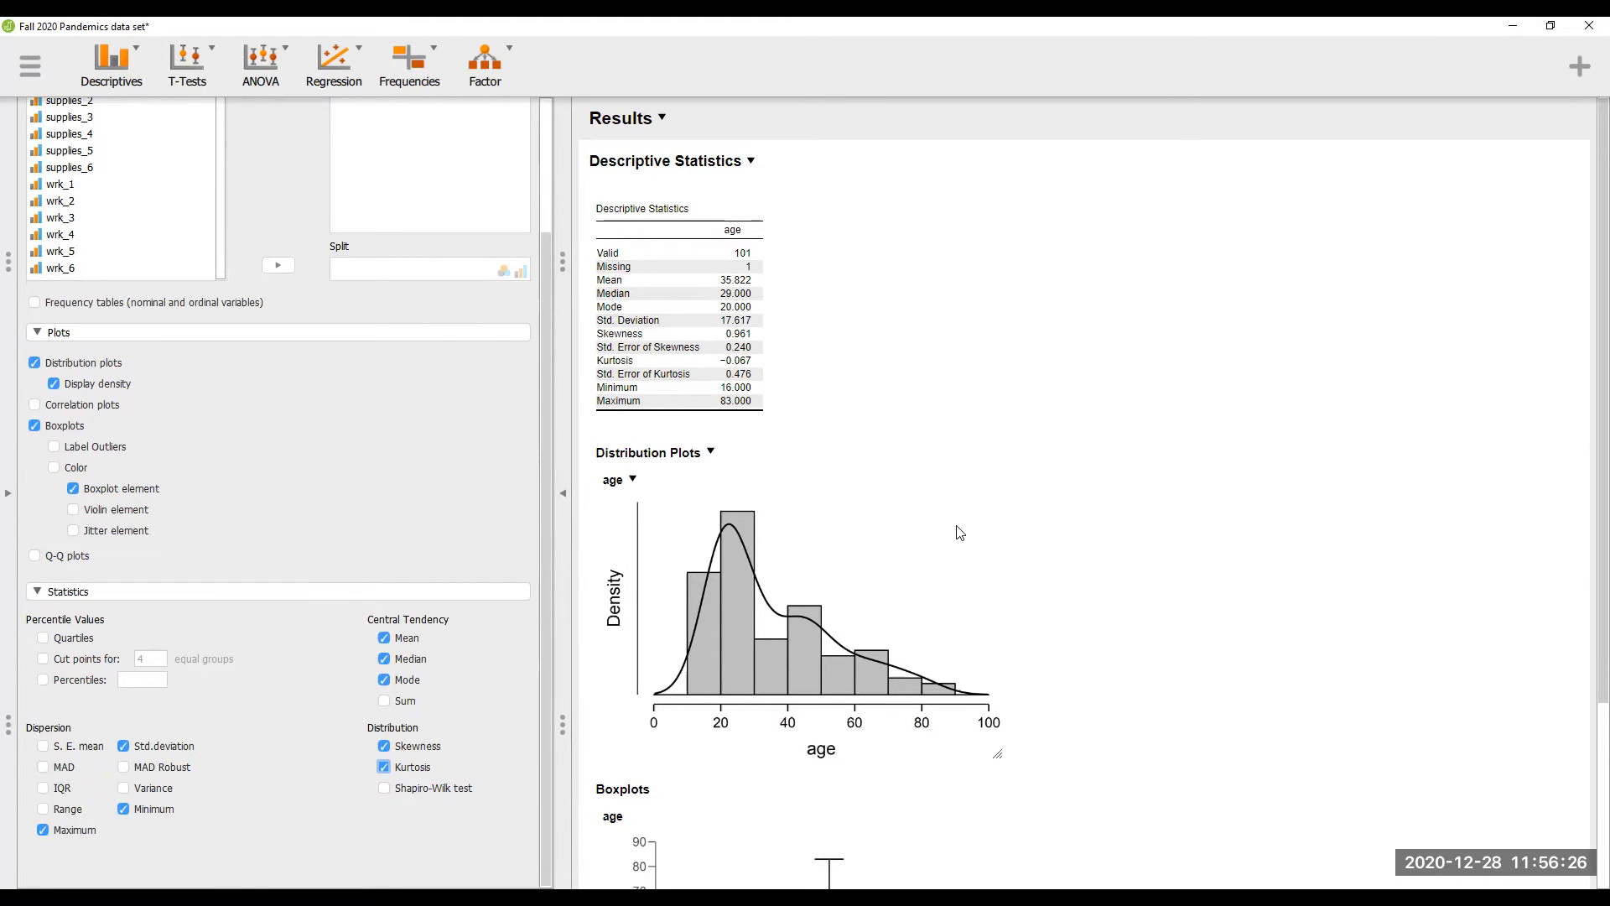
scroll(961, 533, "down", 1)
scroll(960, 533, "down", 2)
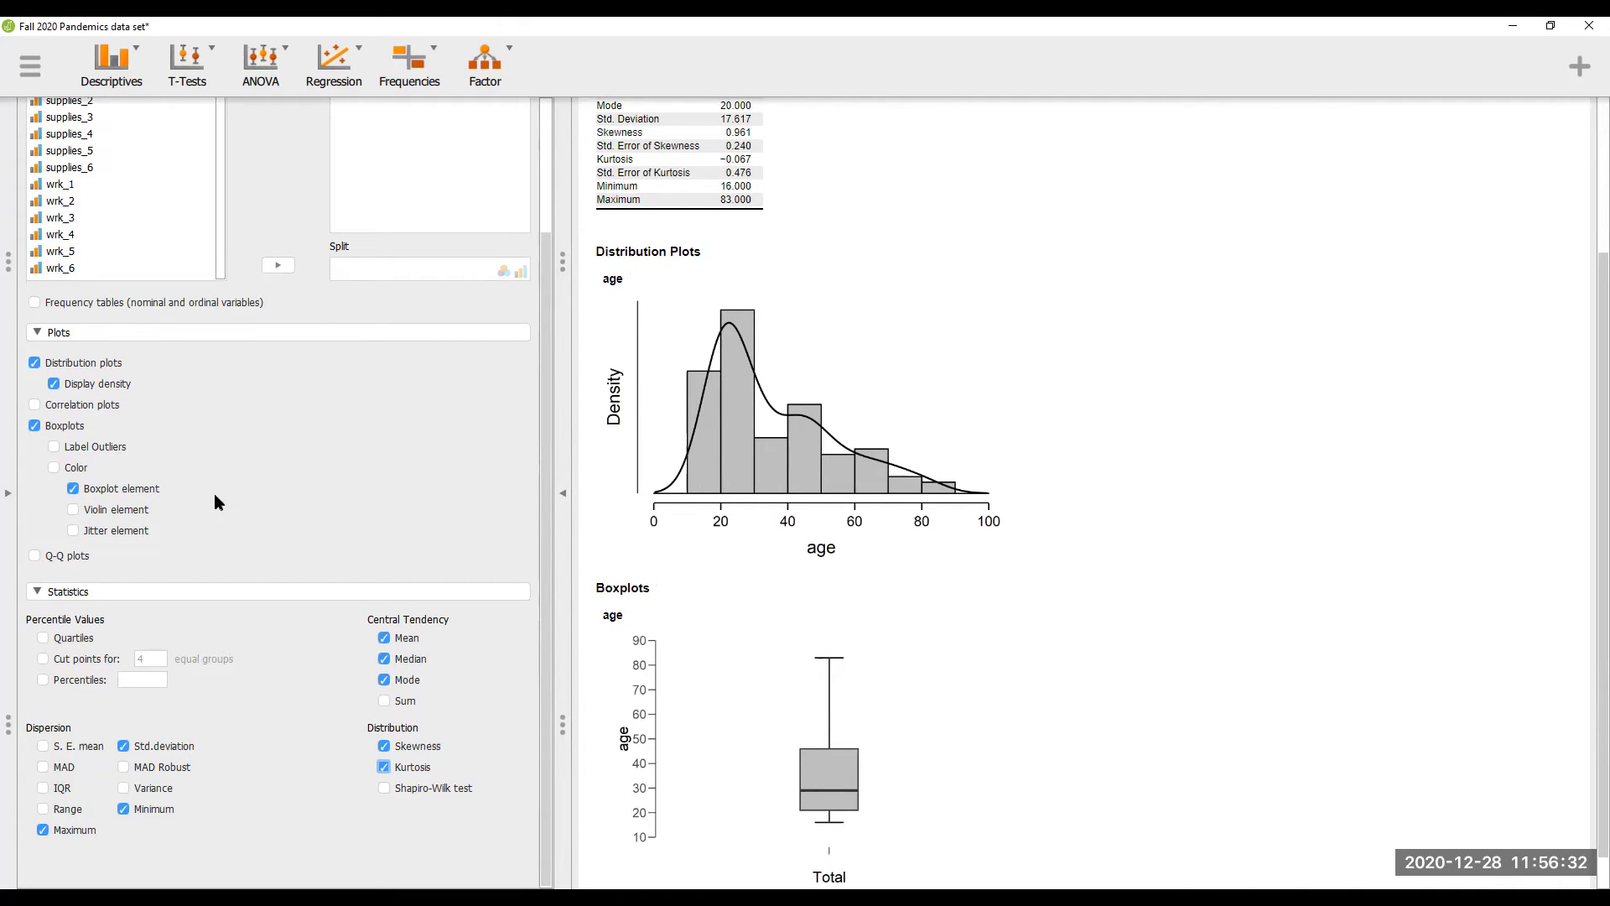
- Switch between the data and analysis views, ending with the data table displayed beside the analysis options and results
left_click(7, 502)
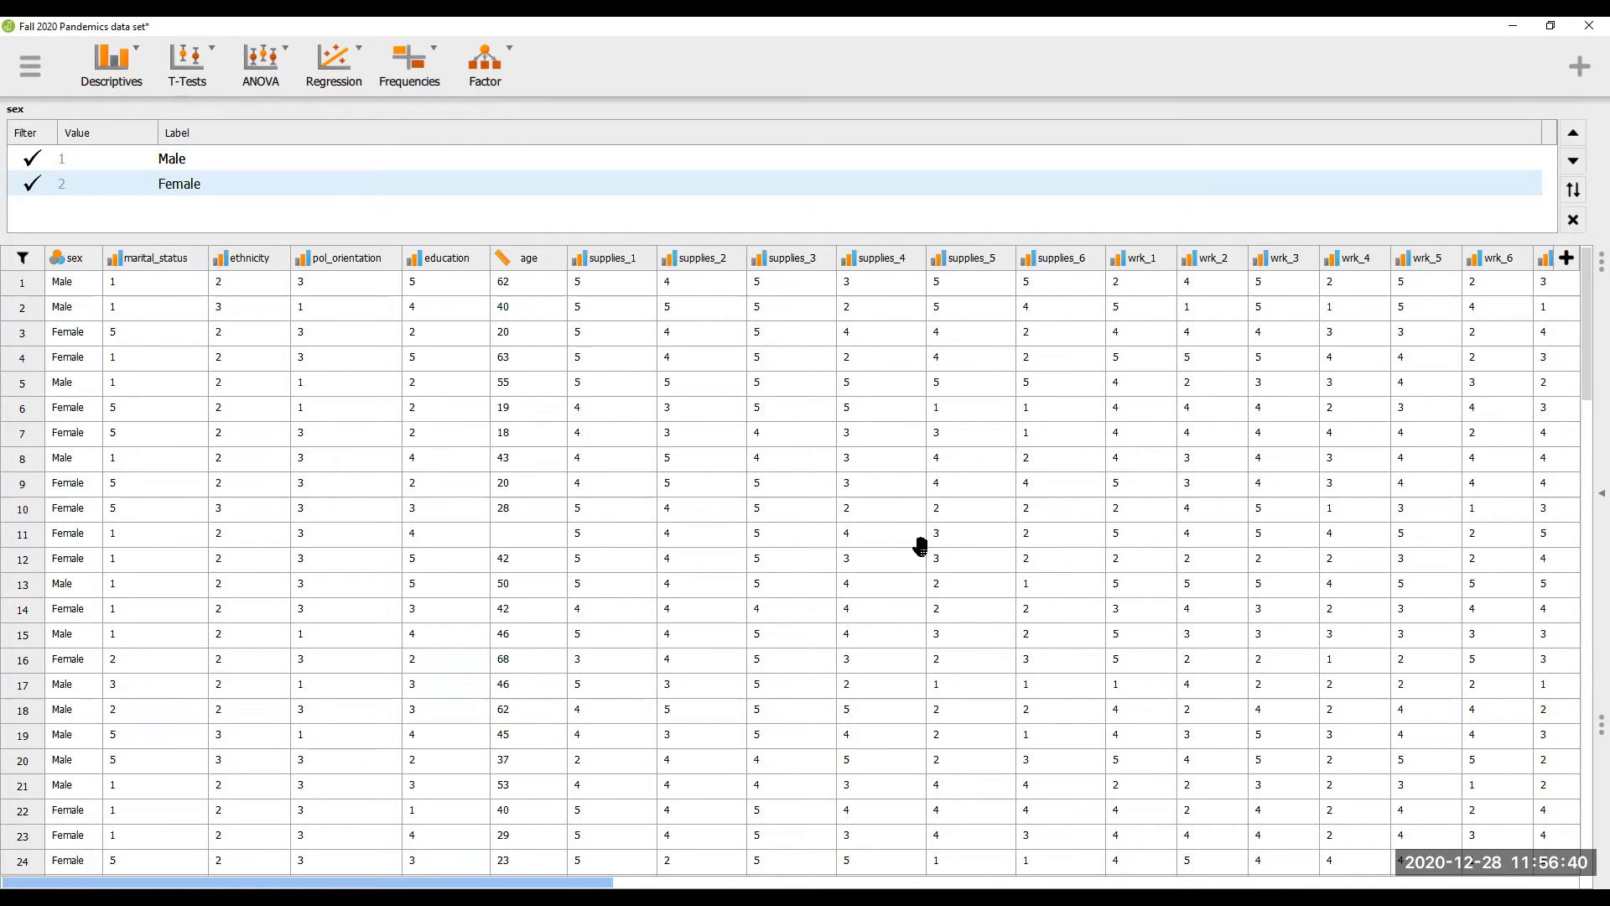
left_click(1592, 503)
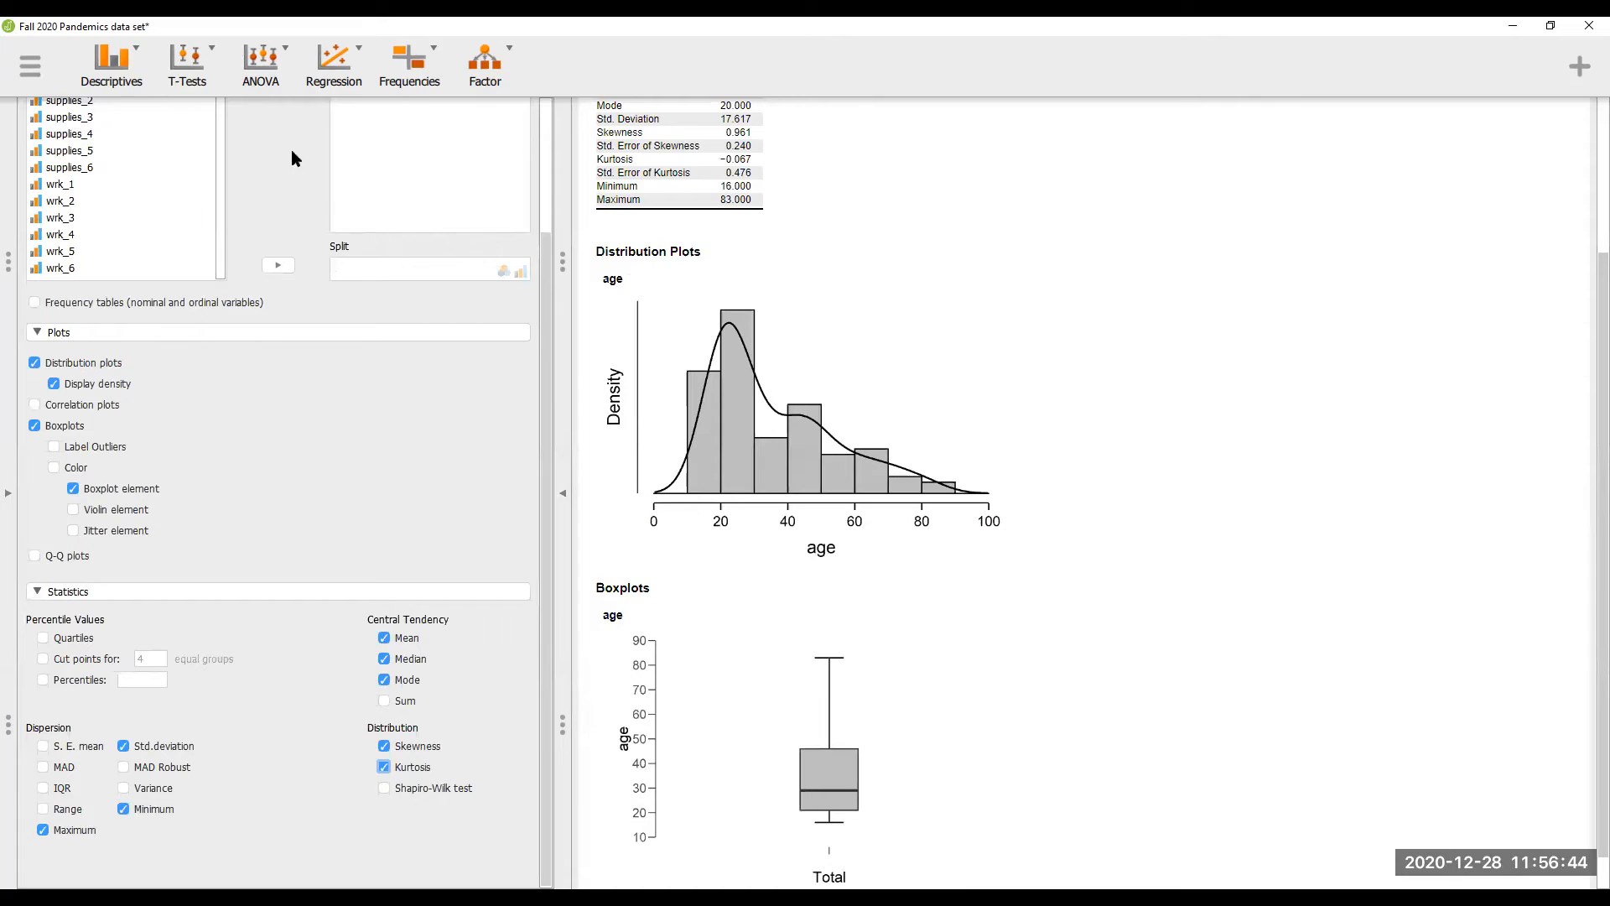
left_click(557, 424)
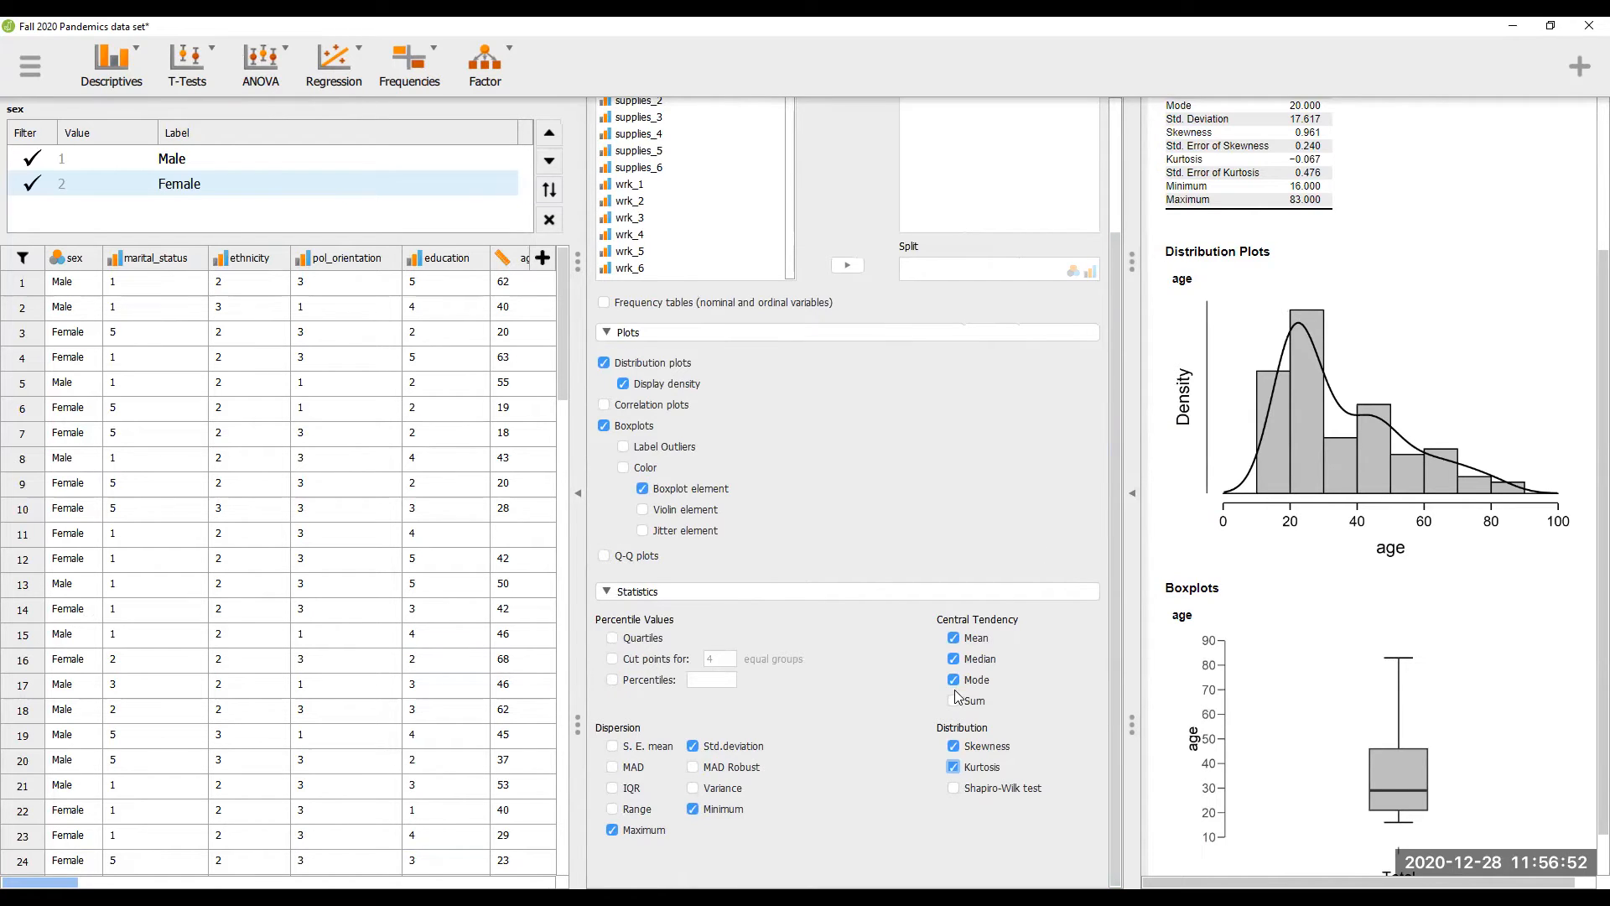
scroll(1290, 558, "up", 3)
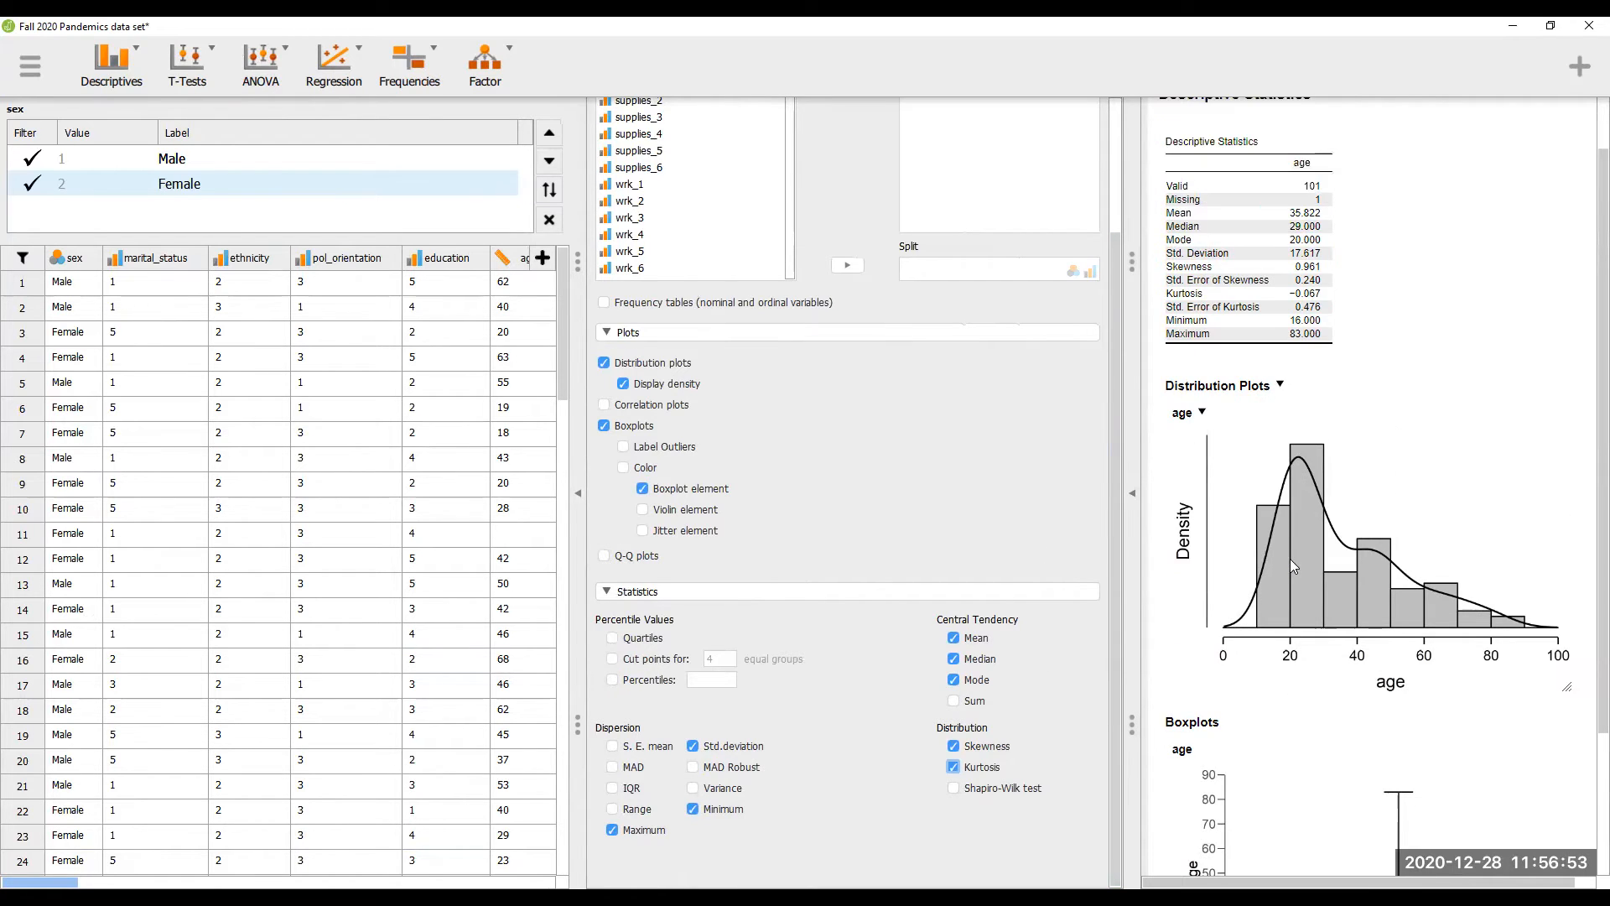
- Exclude the mode from the age statistics and remove the Descriptive Statistics analysis
left_click(954, 681)
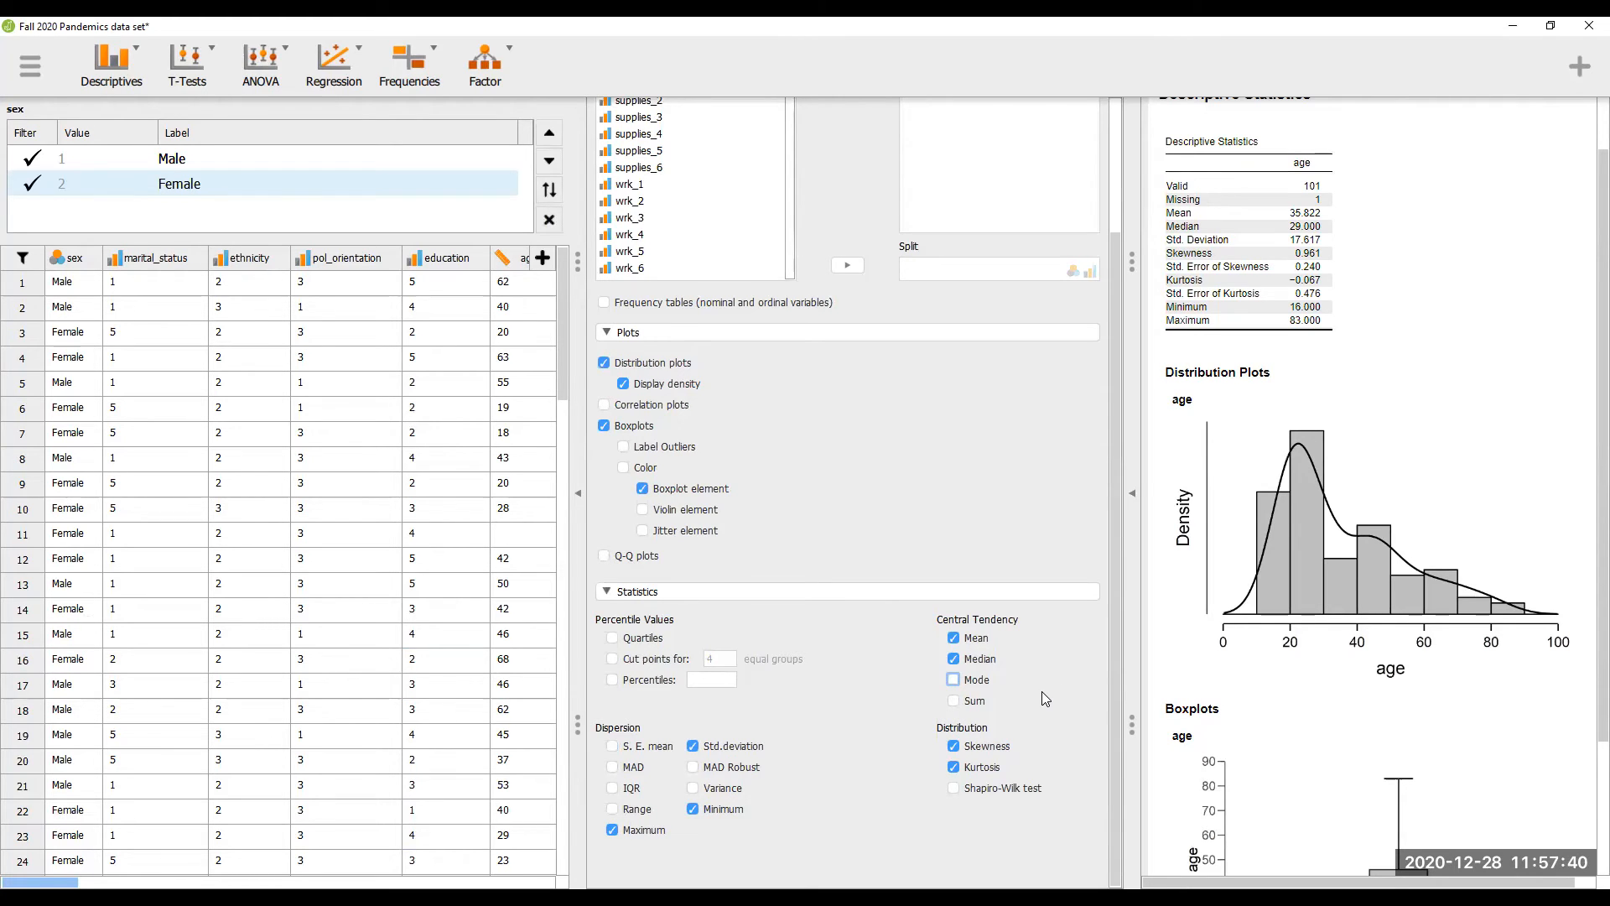
scroll(1041, 691, "up", 3)
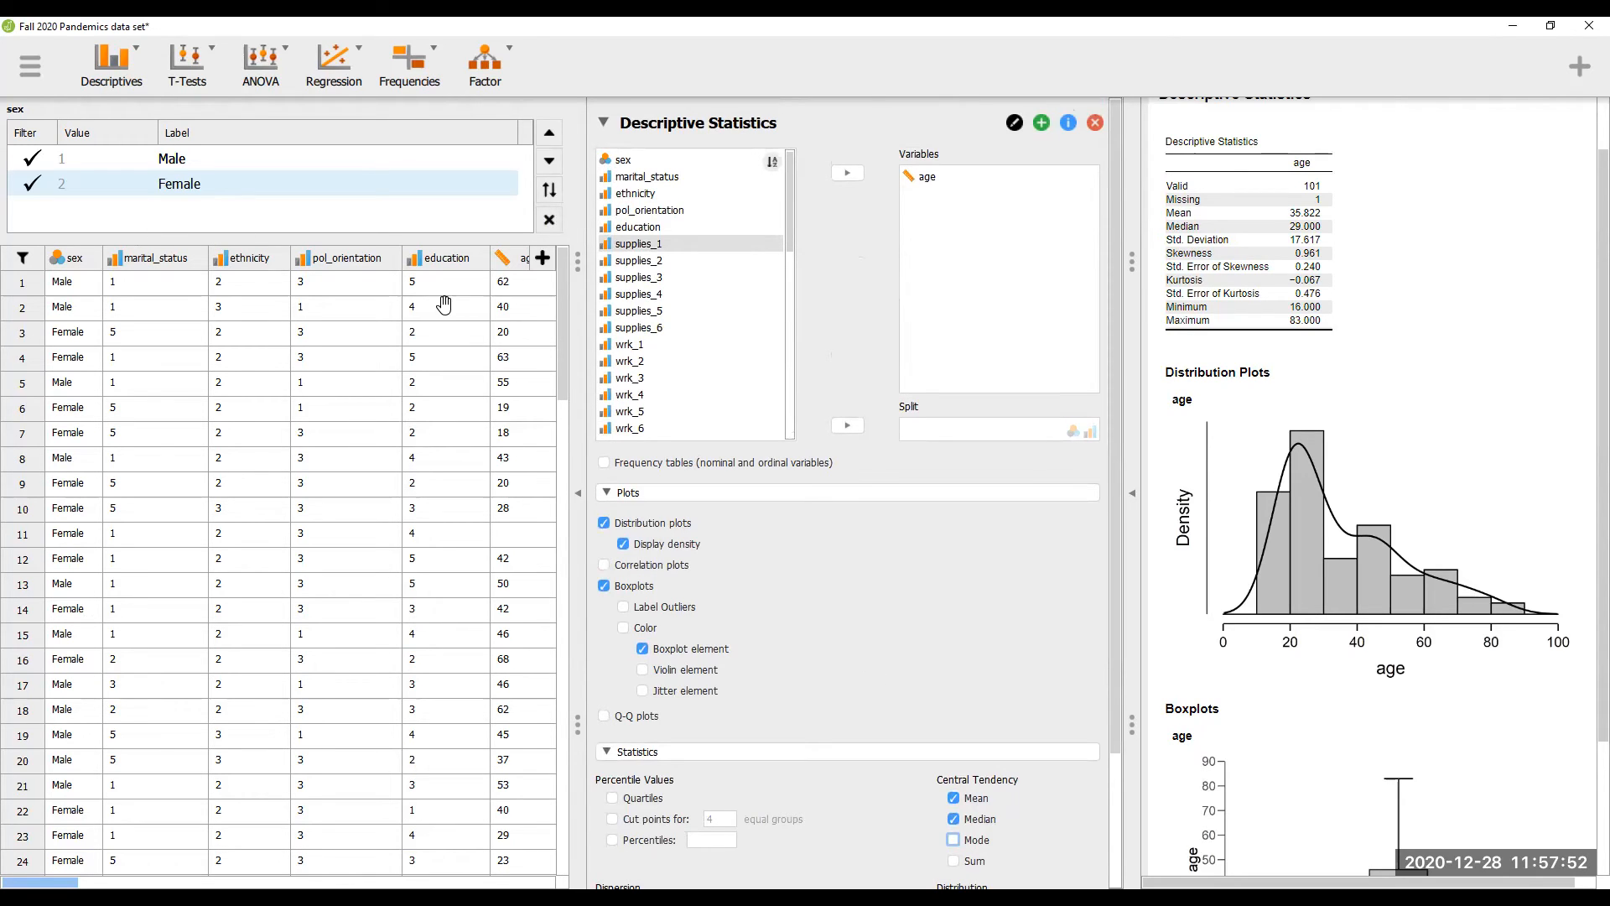
left_click(1096, 125)
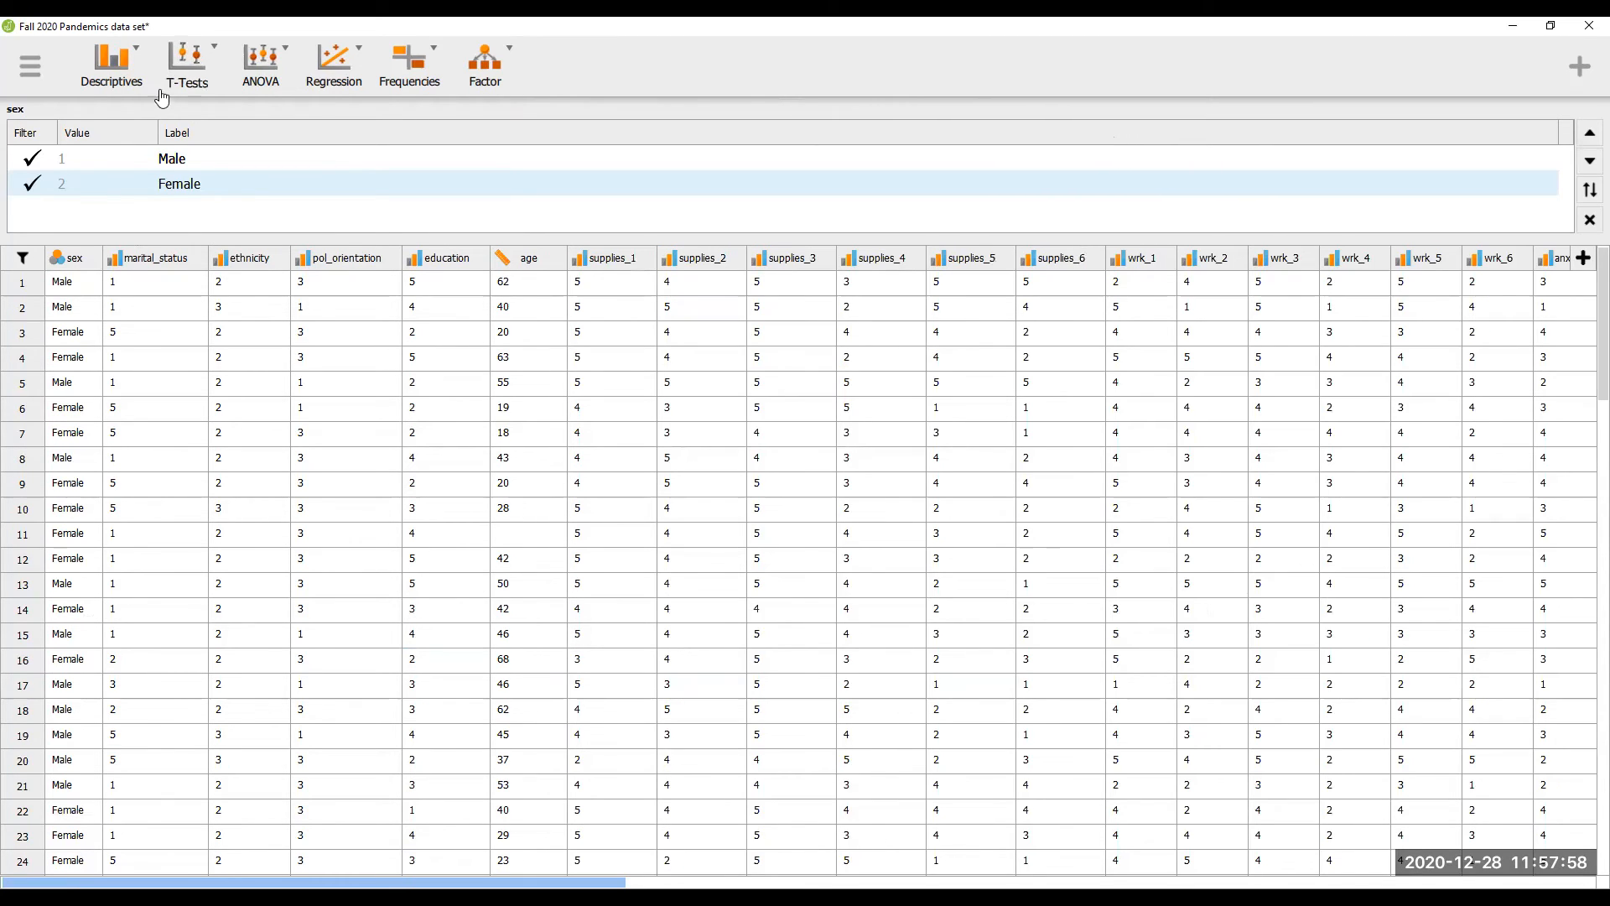
- Run an Independent Samples T-Test on age with sex as the grouping variable, including group descriptives
left_click(194, 80)
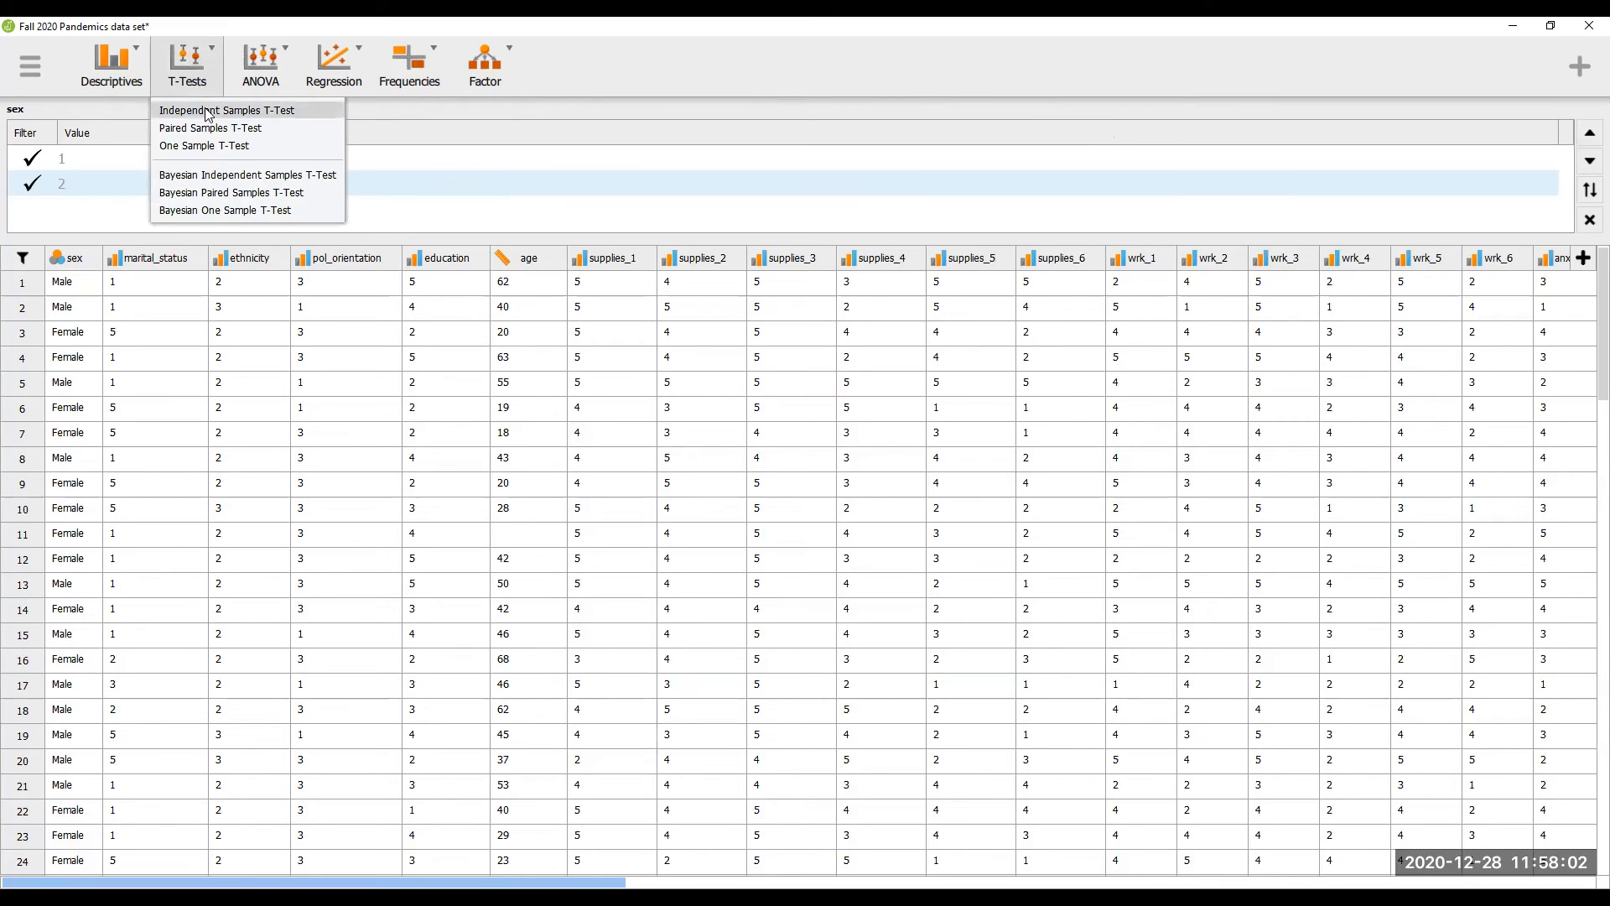
left_click(206, 111)
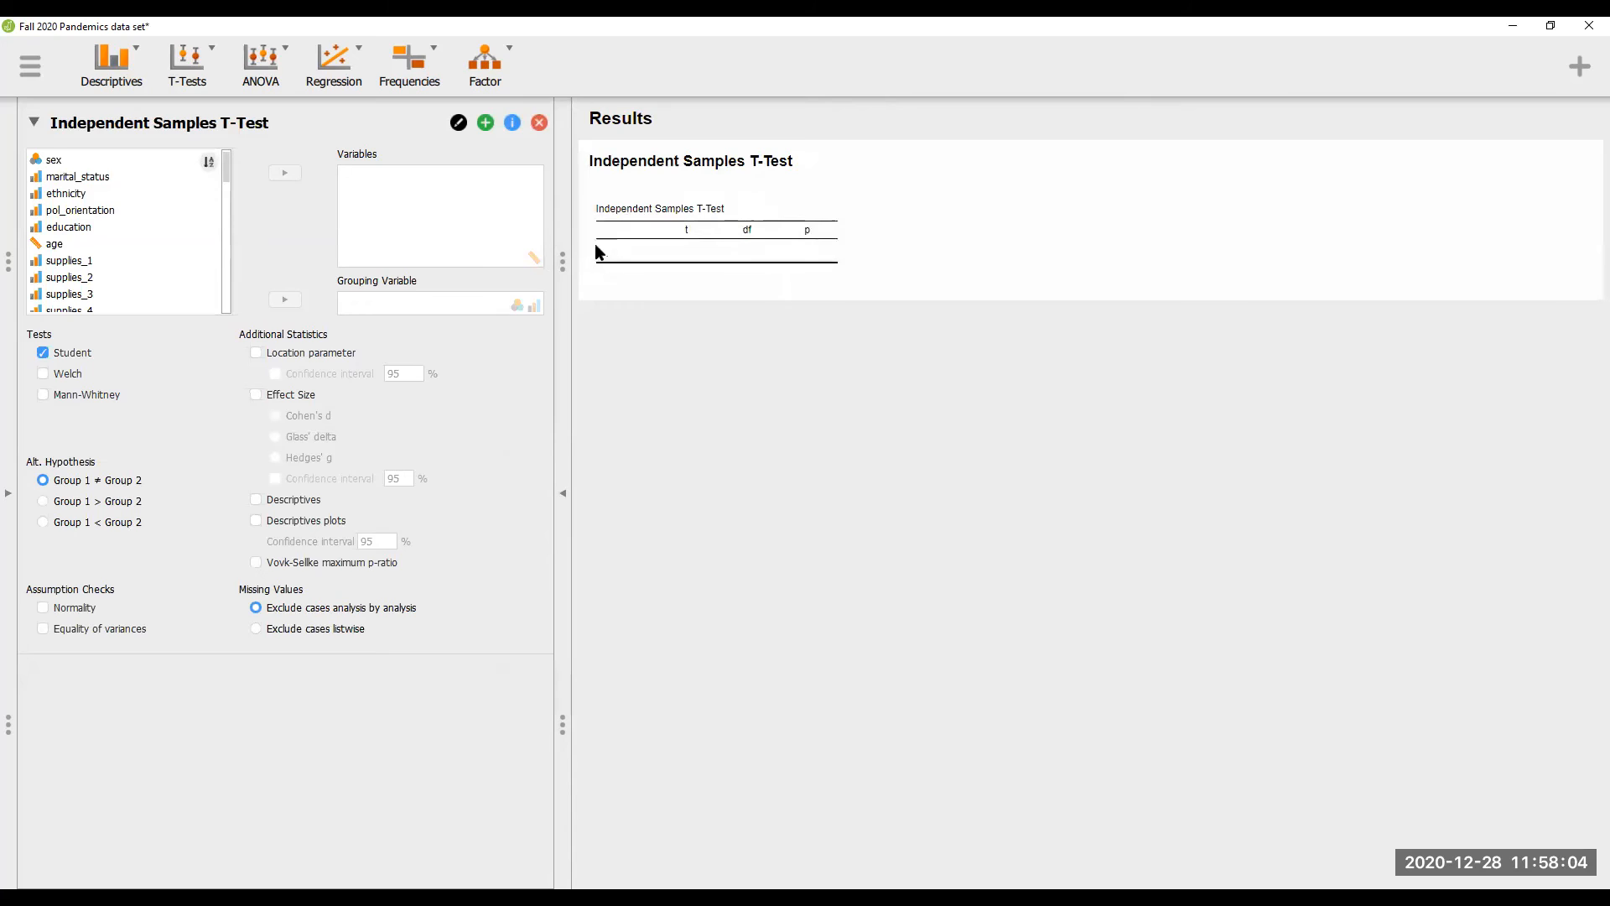
left_click(59, 159)
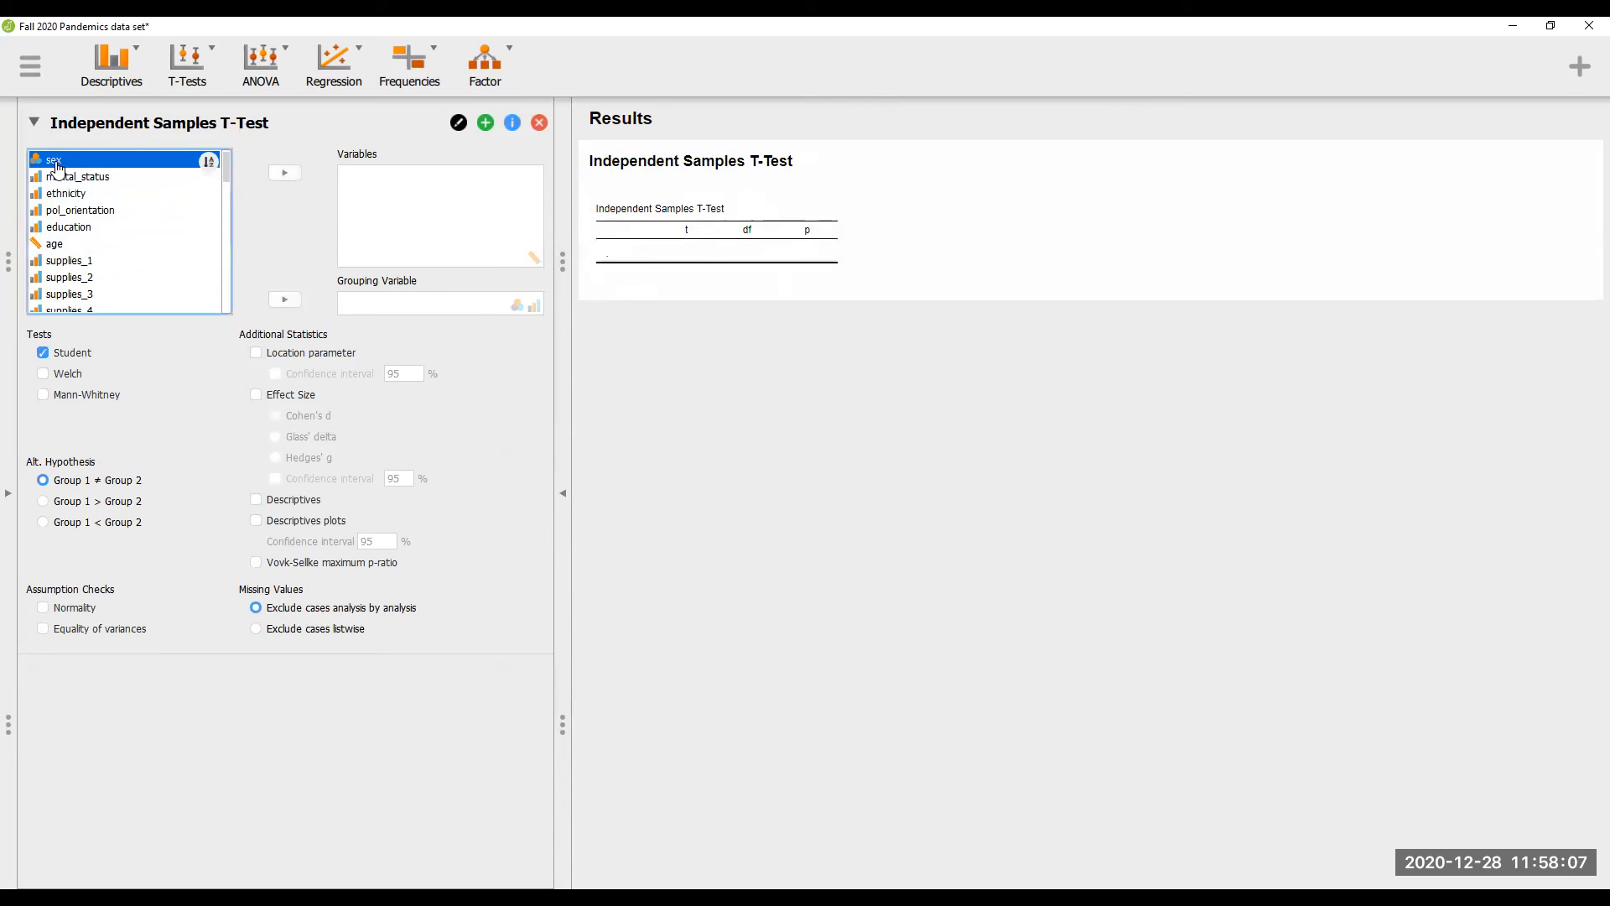
left_click(283, 300)
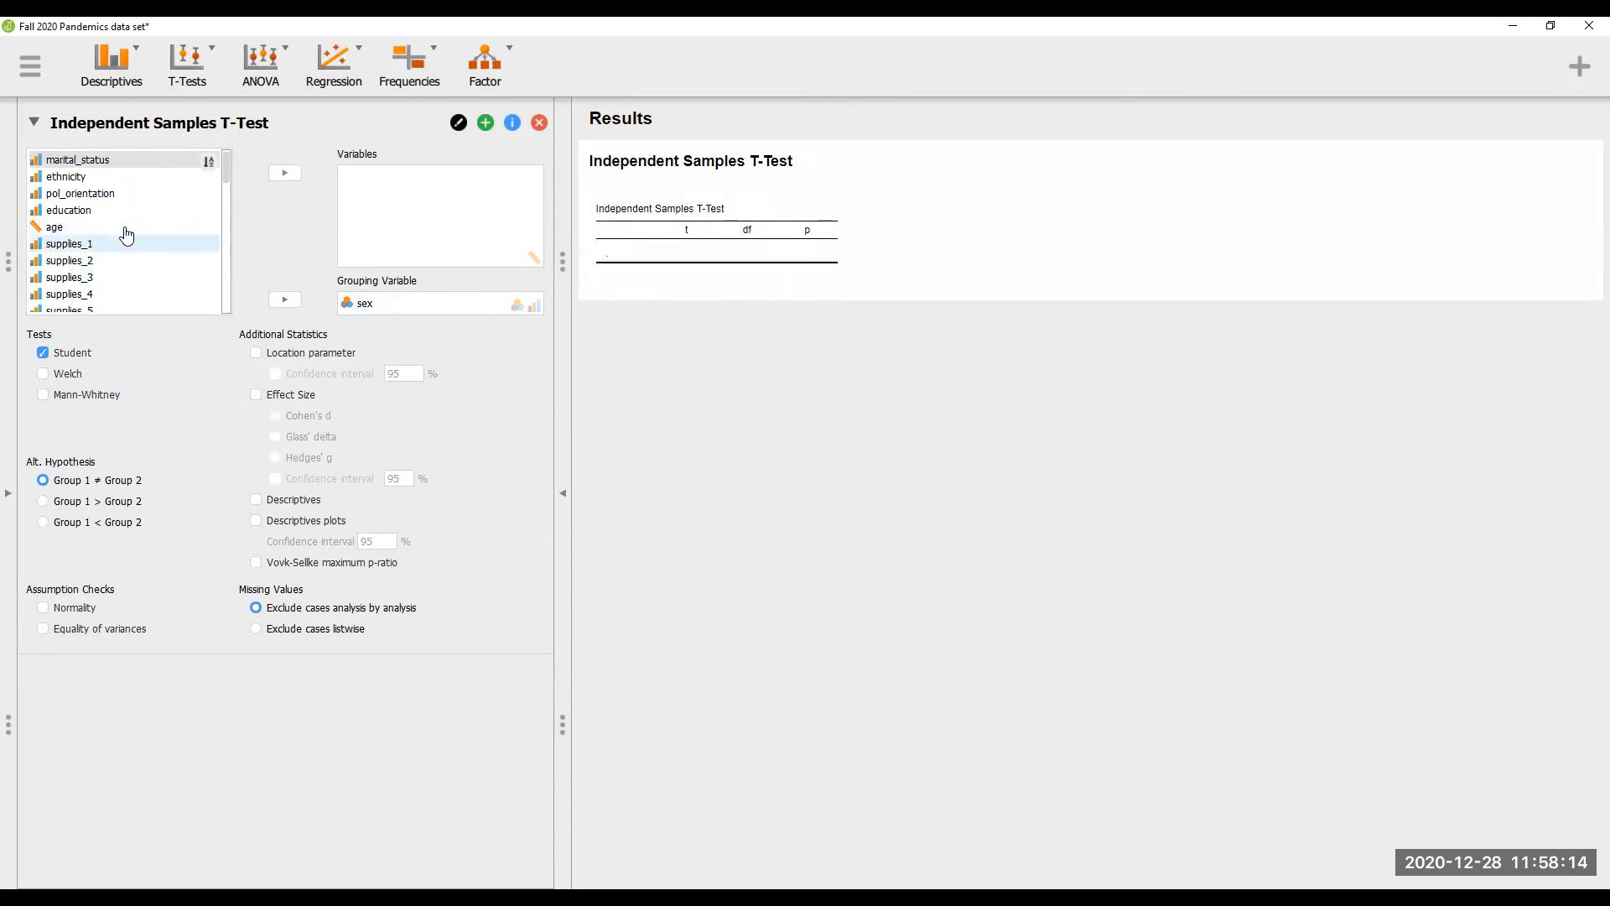
left_click(70, 228)
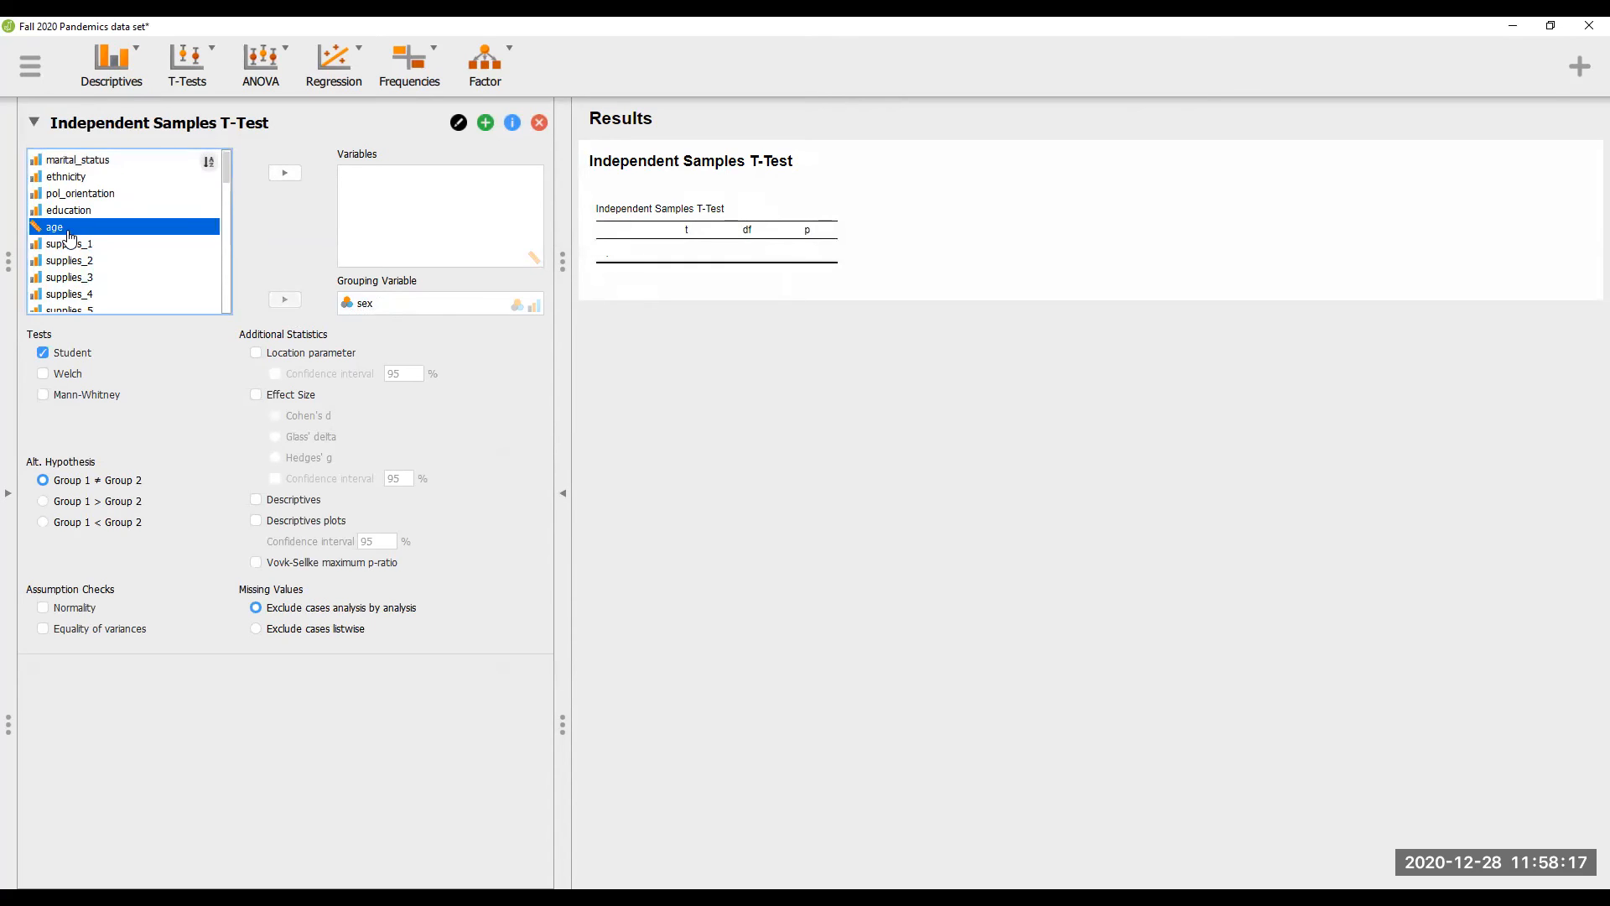
left_click(286, 173)
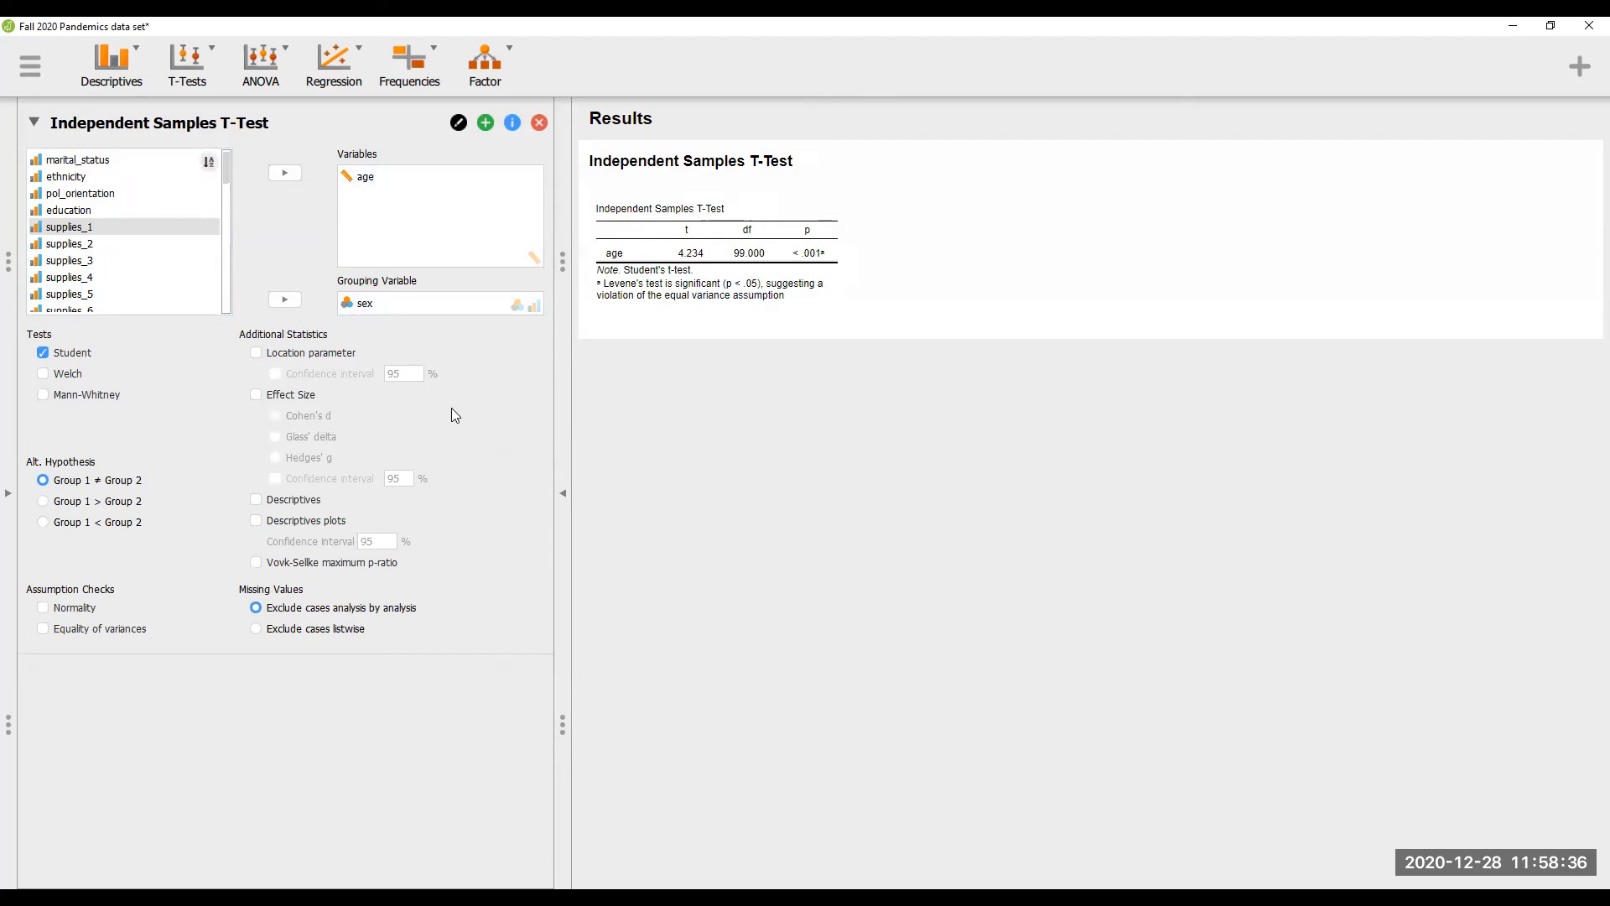
left_click(259, 502)
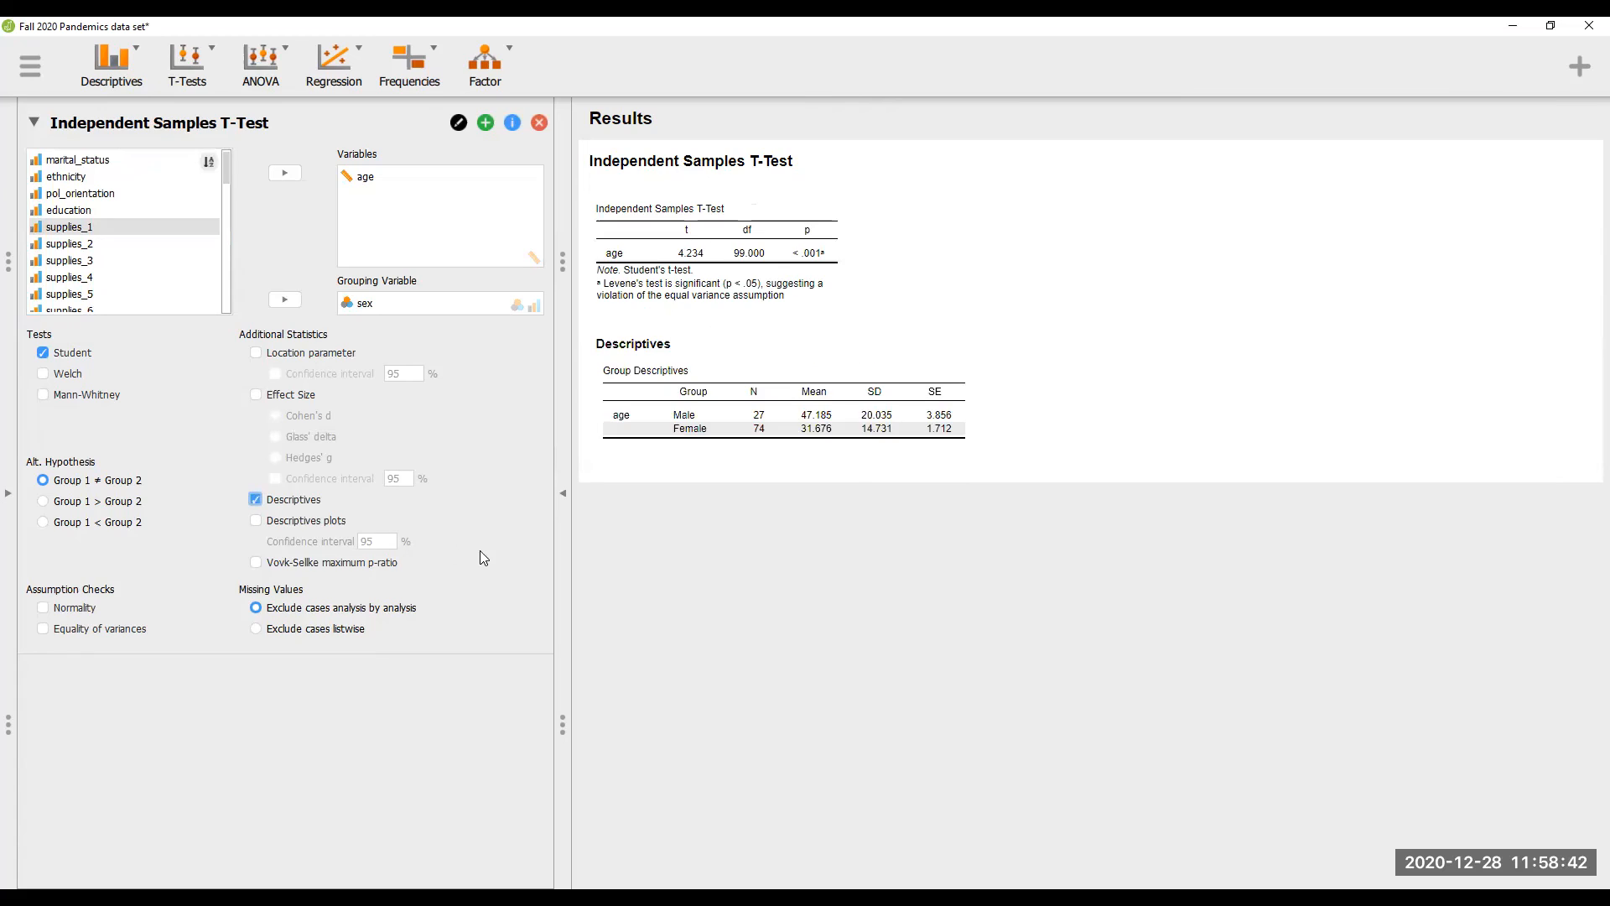